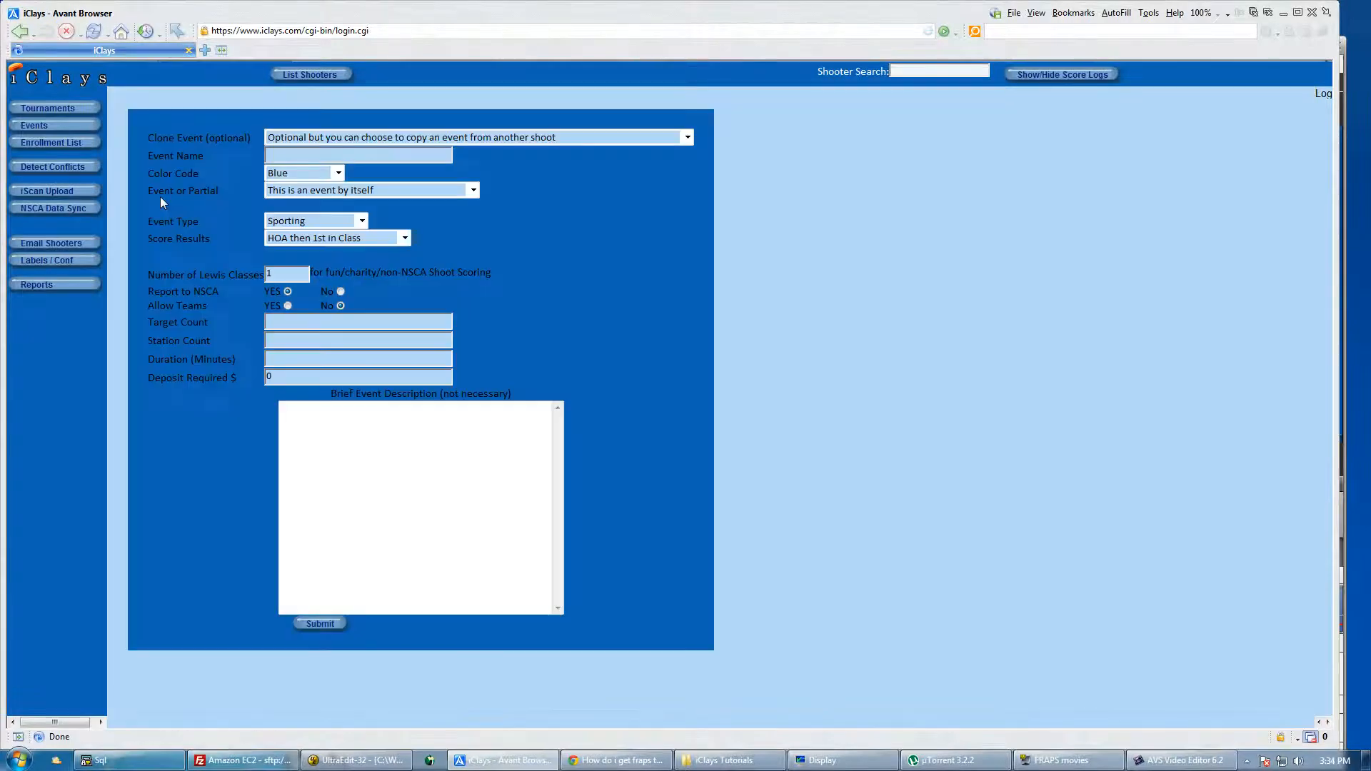
- Name the new event Main Event, keeping the Blue color code and the standalone event setting
{"action": "left_click", "coordinate": [353, 157]}
{"action": "type", "text": "Main Event"}
{"action": "left_click", "coordinate": [339, 174]}
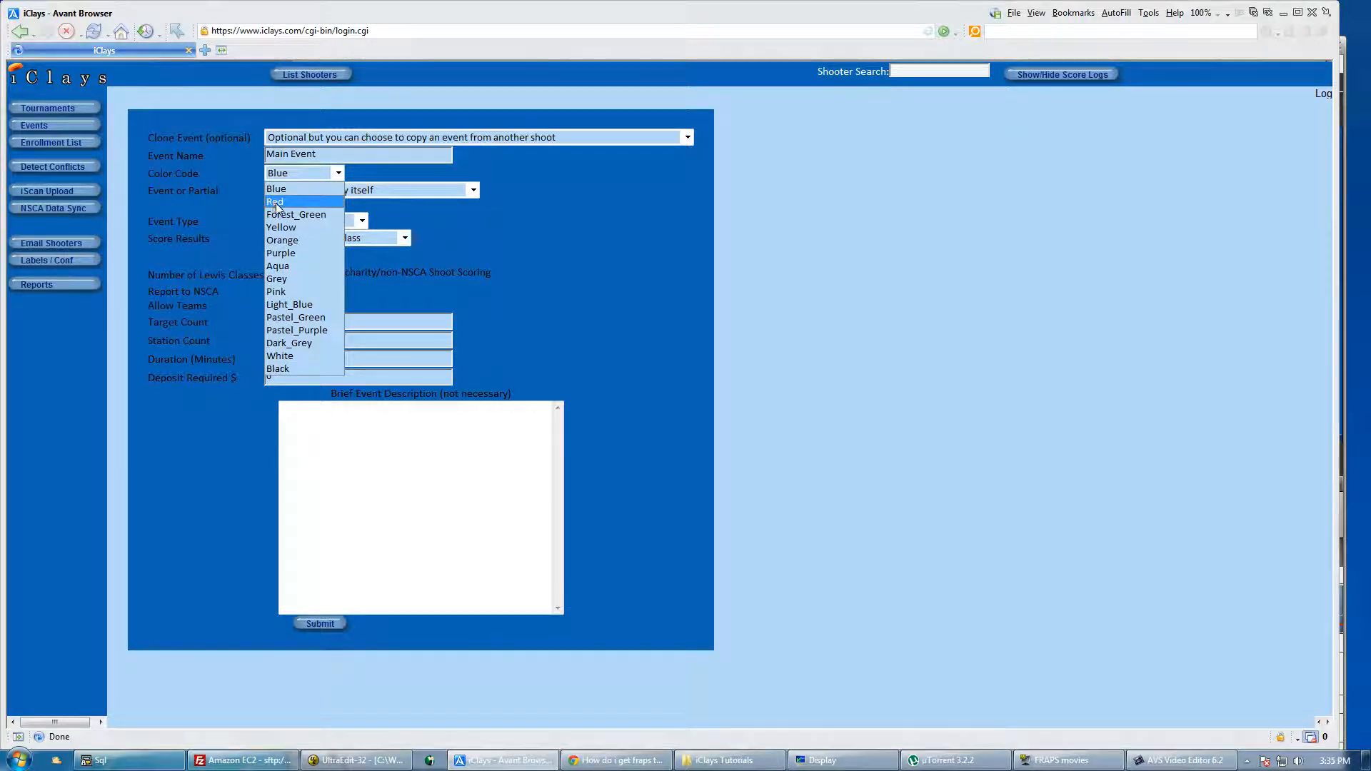
{"action": "left_click", "coordinate": [340, 174]}
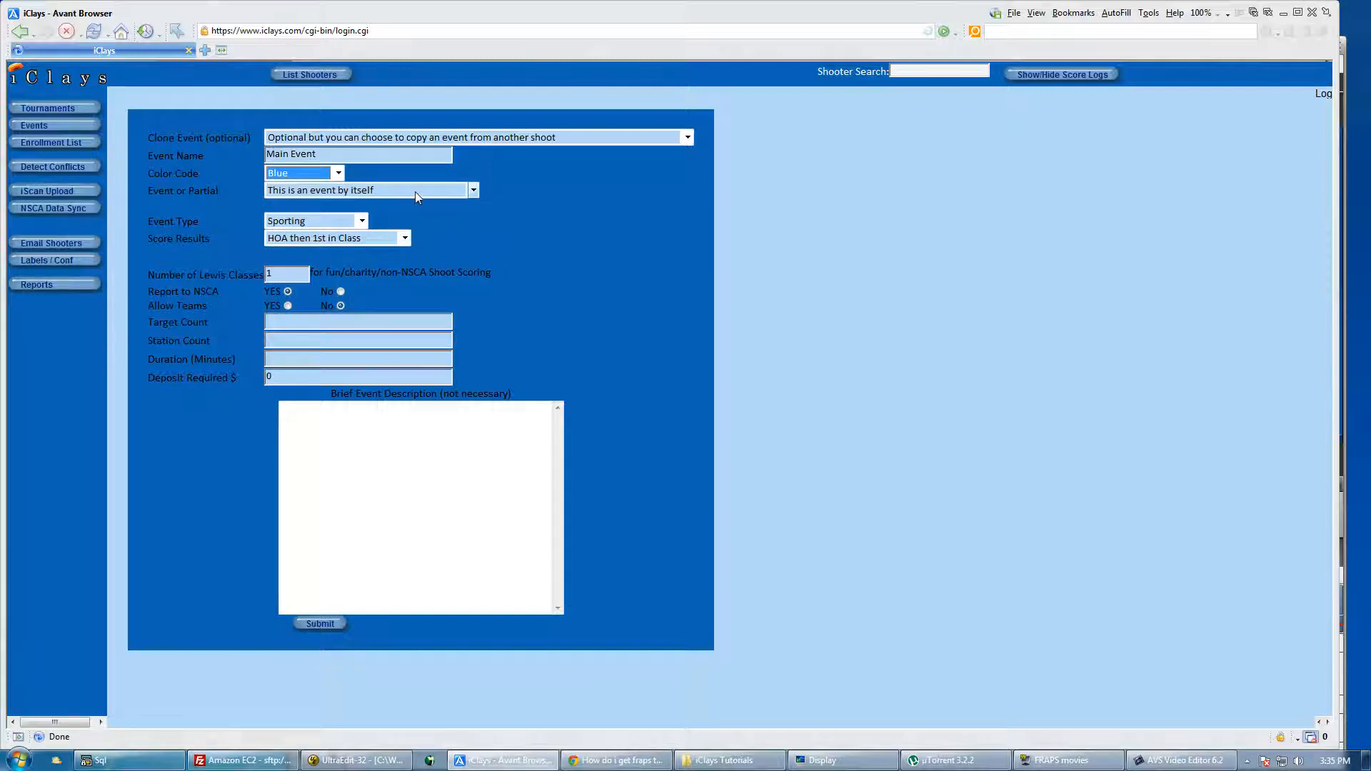
{"action": "left_click", "coordinate": [554, 203]}
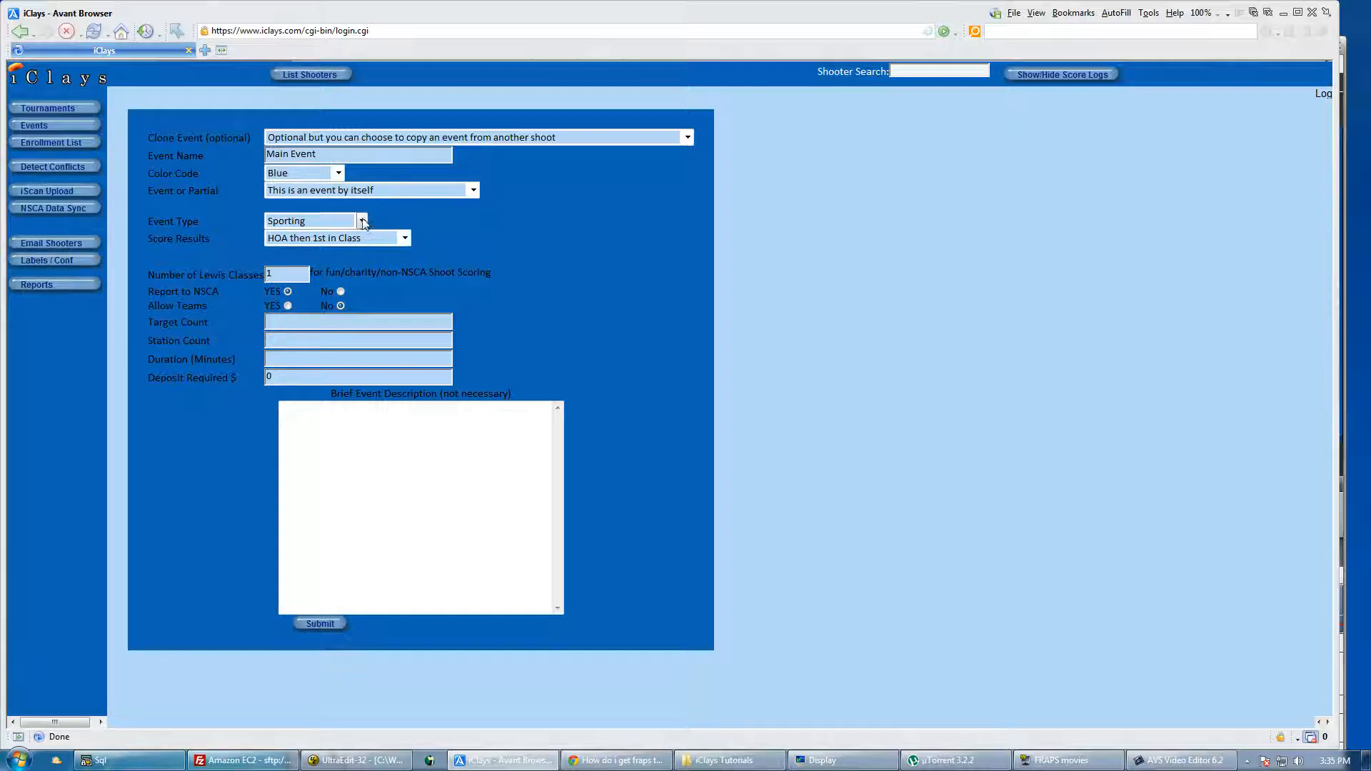
- Set the event type to Sporting and the score results to HOA then 1st in Class
{"action": "left_click", "coordinate": [362, 221]}
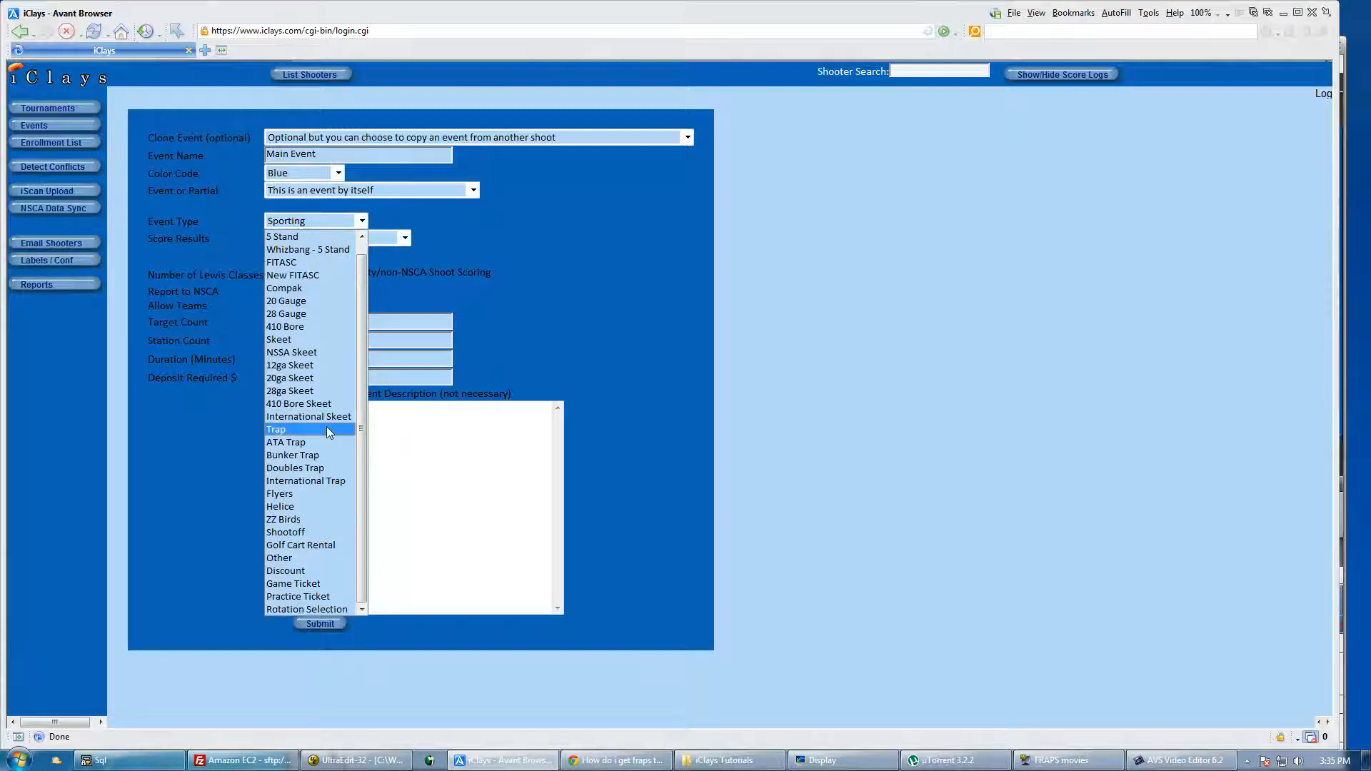
{"action": "left_click", "coordinate": [296, 237]}
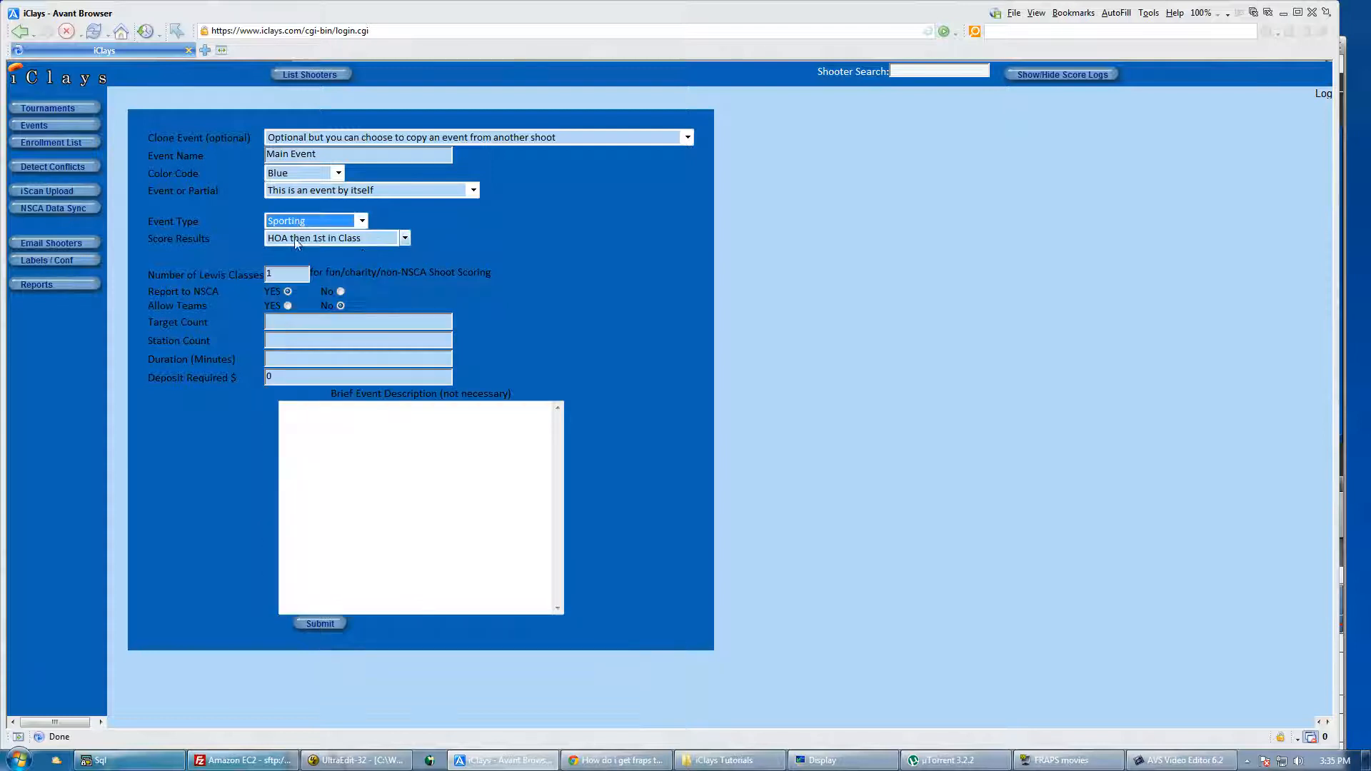
{"action": "left_click", "coordinate": [404, 239]}
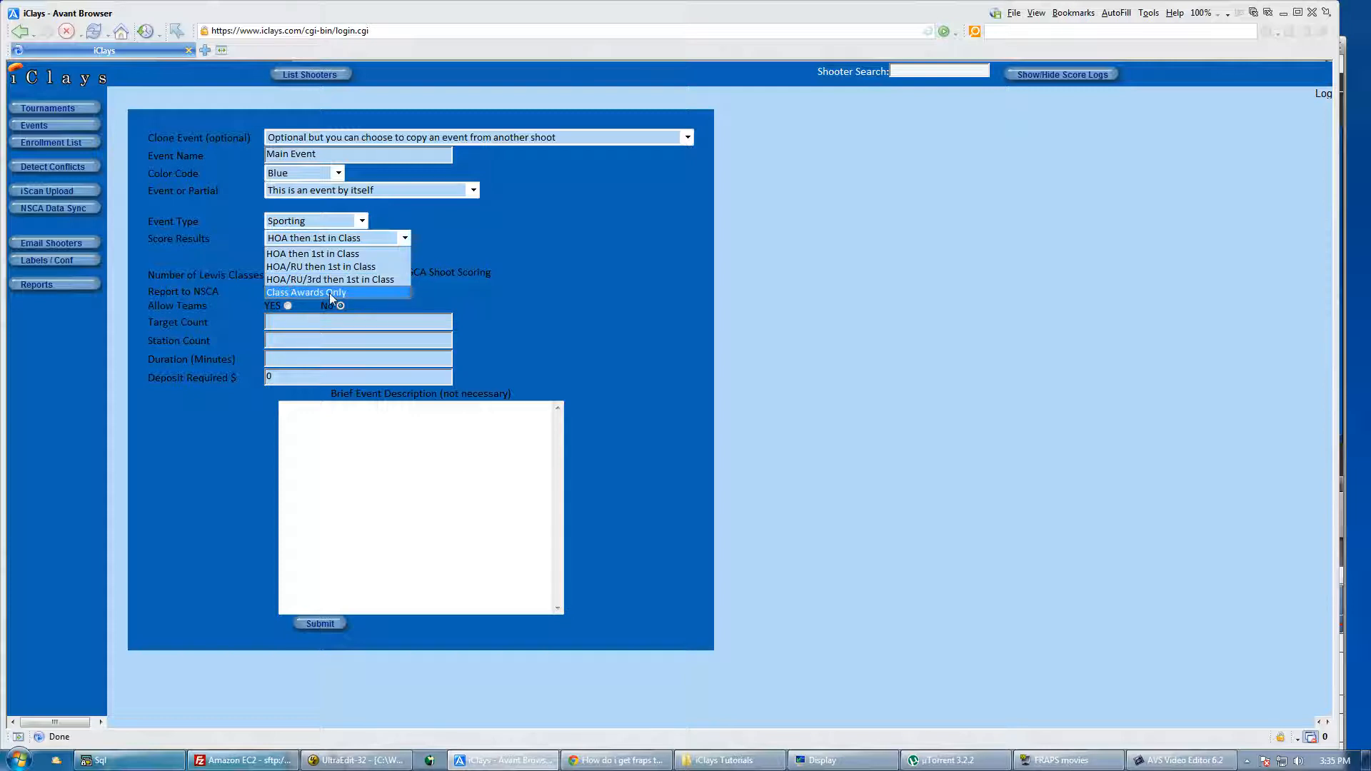
{"action": "left_click", "coordinate": [330, 254]}
{"action": "left_click", "coordinate": [589, 254]}
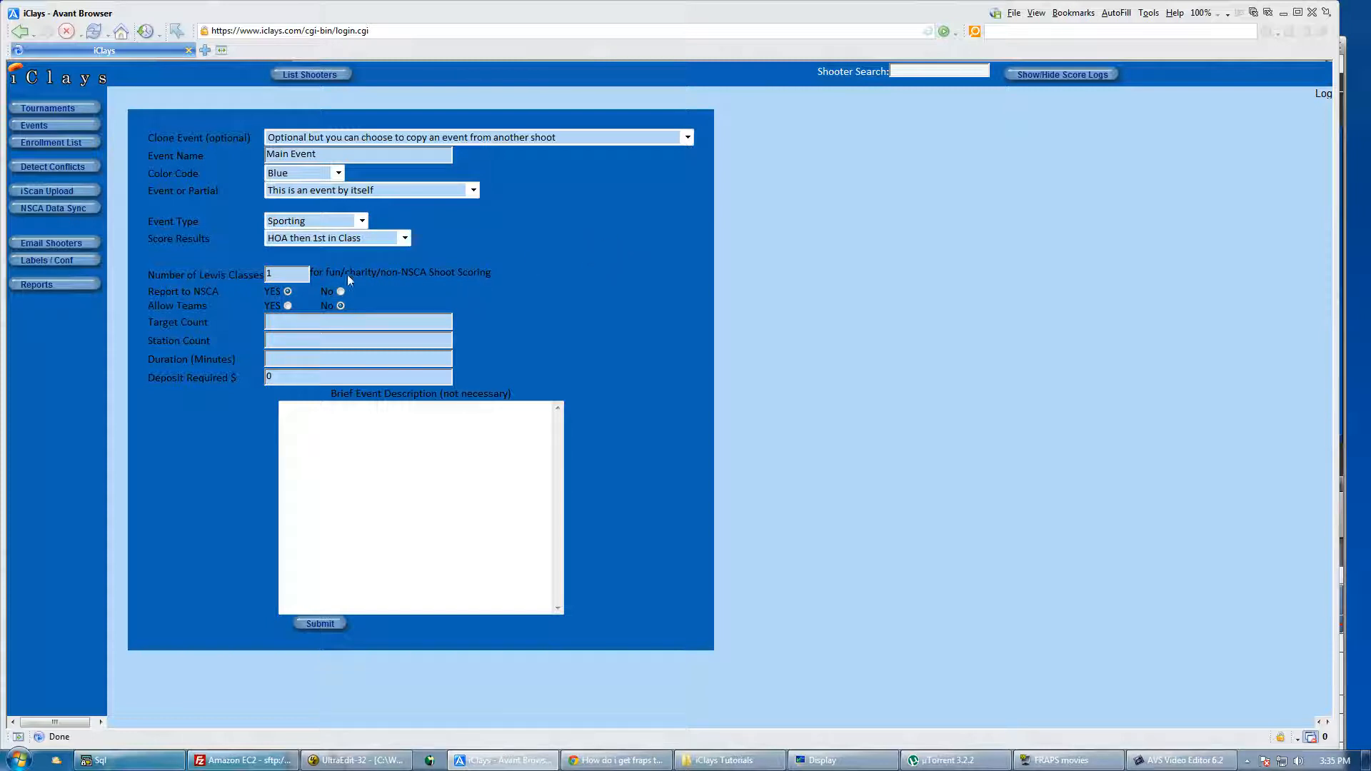
- Keep one Lewis class, with NSCA reporting set to Yes and teams set to No
{"action": "double_click", "coordinate": [290, 272]}
{"action": "left_click", "coordinate": [577, 277]}
{"action": "left_click", "coordinate": [340, 292]}
{"action": "left_click", "coordinate": [288, 292]}
{"action": "left_click", "coordinate": [343, 305]}
- Set the target count to 100, station count to 12 and duration to 90 minutes, and submit the event
{"action": "left_click", "coordinate": [298, 322]}
{"action": "type", "text": "100"}
{"action": "left_click", "coordinate": [323, 361]}
{"action": "key", "text": "Tab"}
{"action": "key", "text": "Tab"}
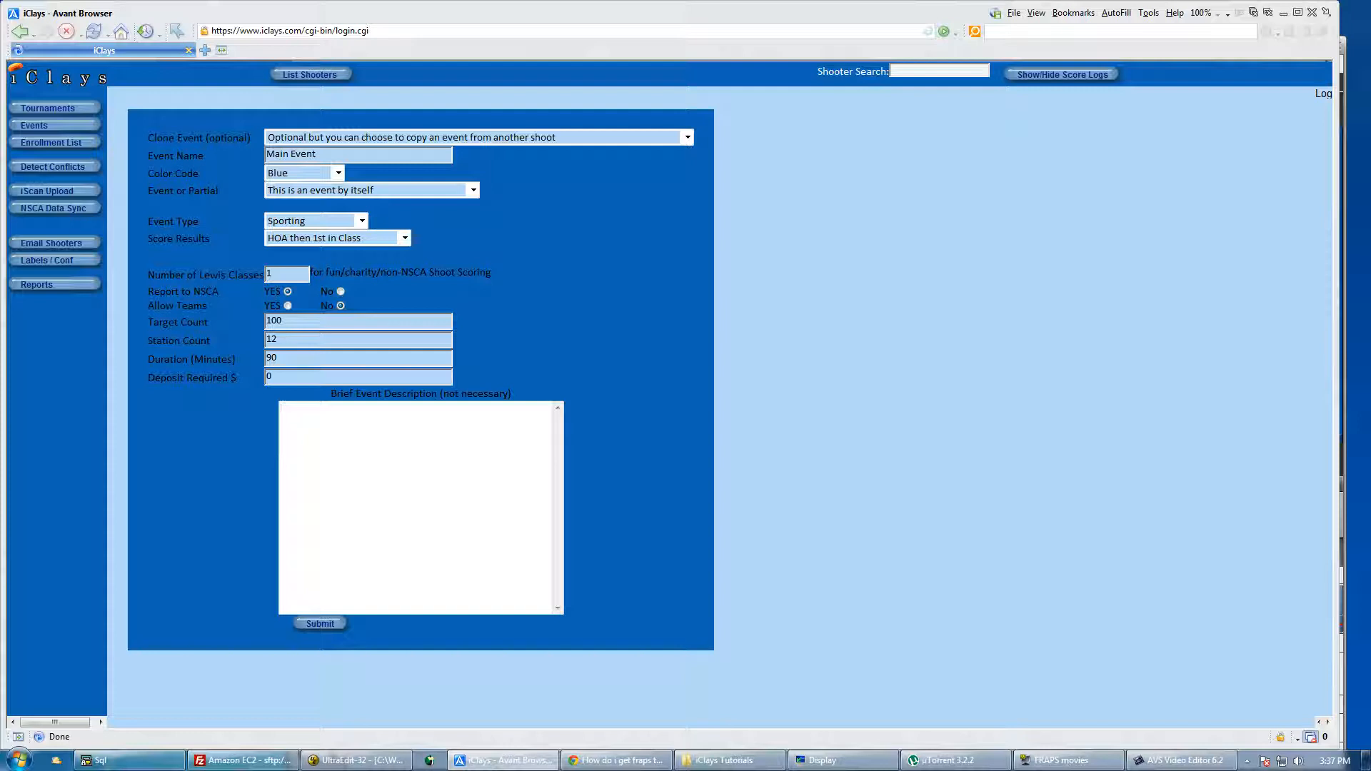
{"action": "left_click", "coordinate": [319, 627]}
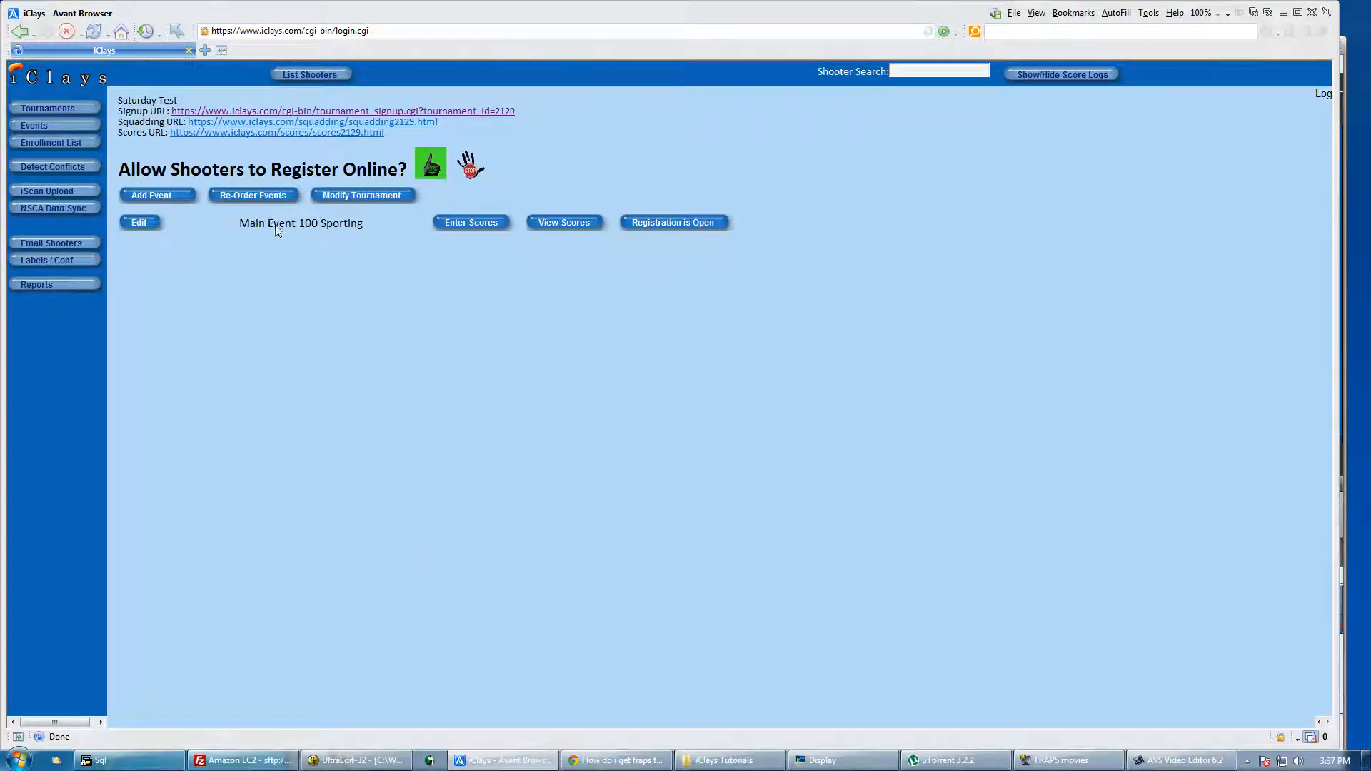
- Open the Main Event for editing and add an NSCA Entrant price of $50
{"action": "left_click", "coordinate": [150, 227]}
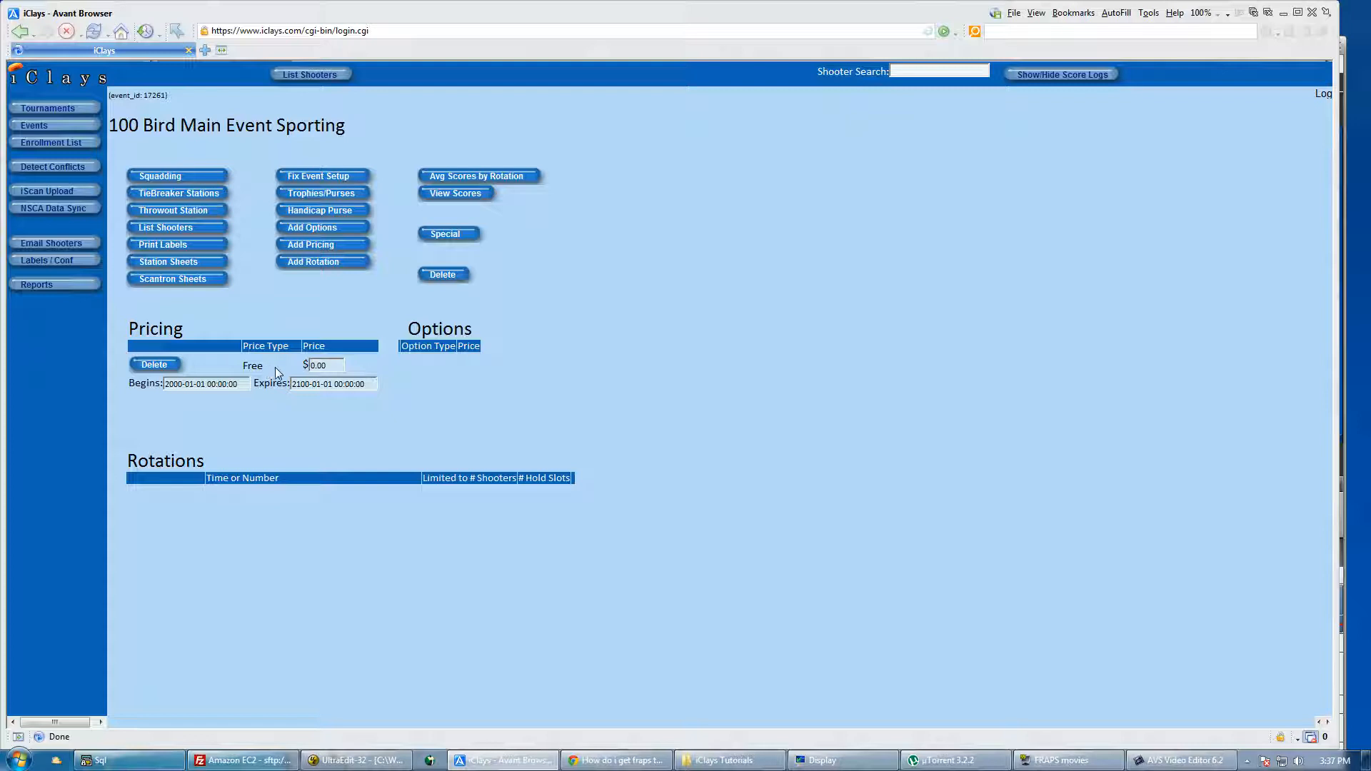
{"action": "left_click", "coordinate": [303, 247]}
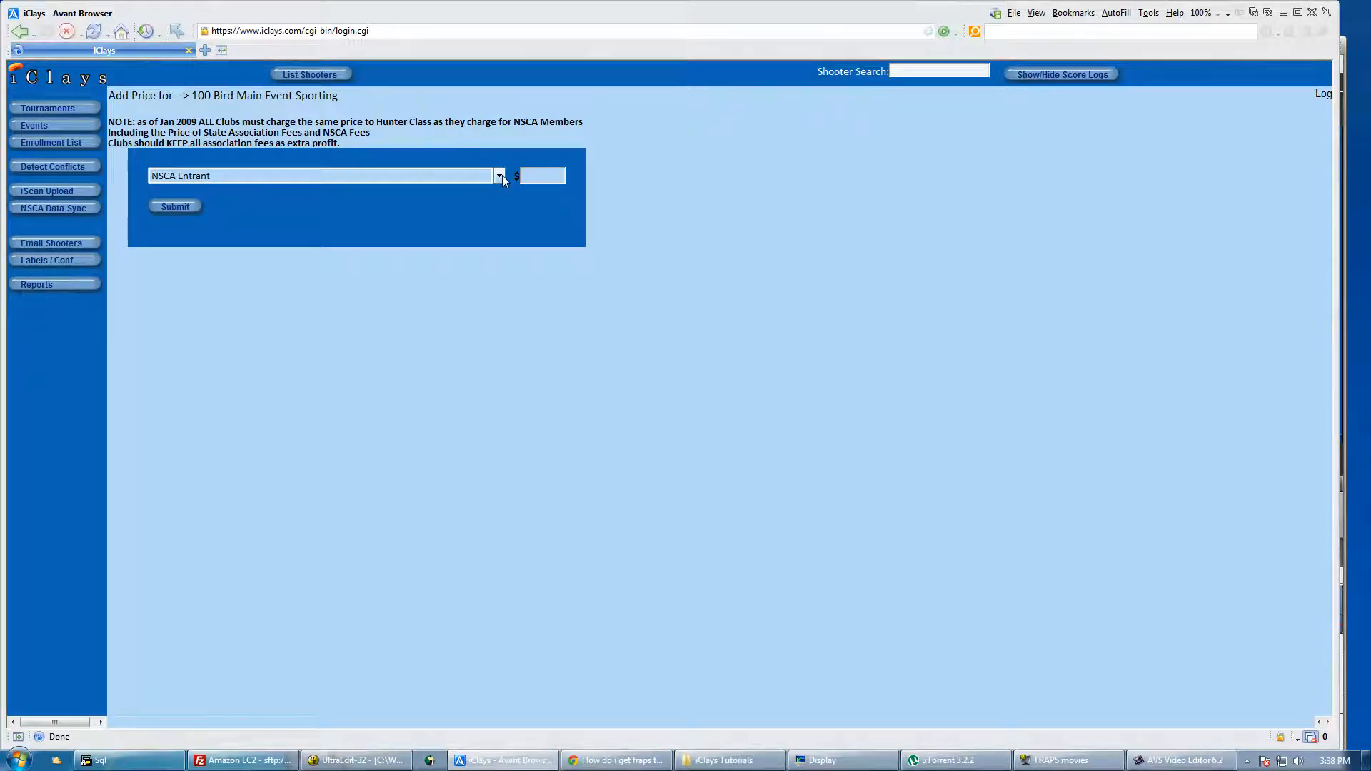
{"action": "left_click", "coordinate": [535, 176]}
{"action": "left_click", "coordinate": [175, 209]}
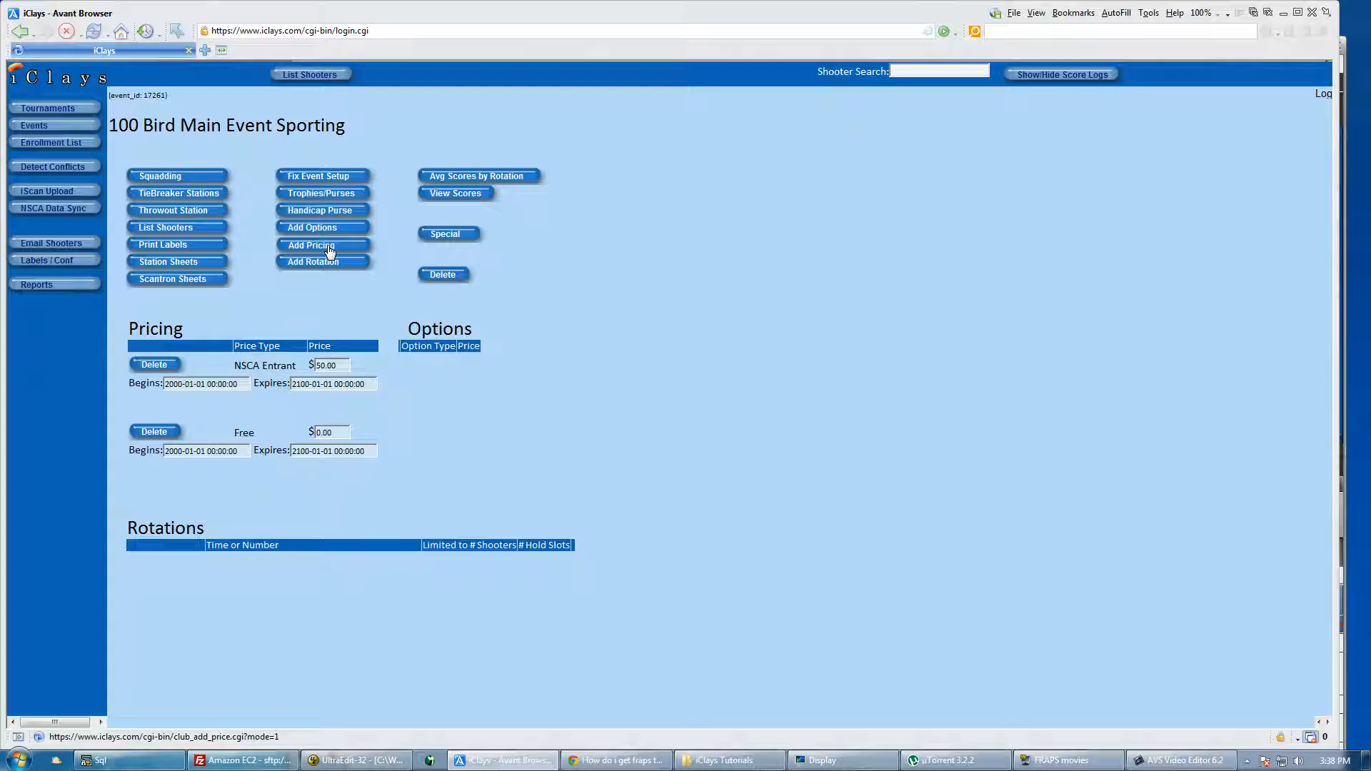
- Add a Hunter Entrant price of $50 to the event
{"action": "left_click", "coordinate": [329, 250]}
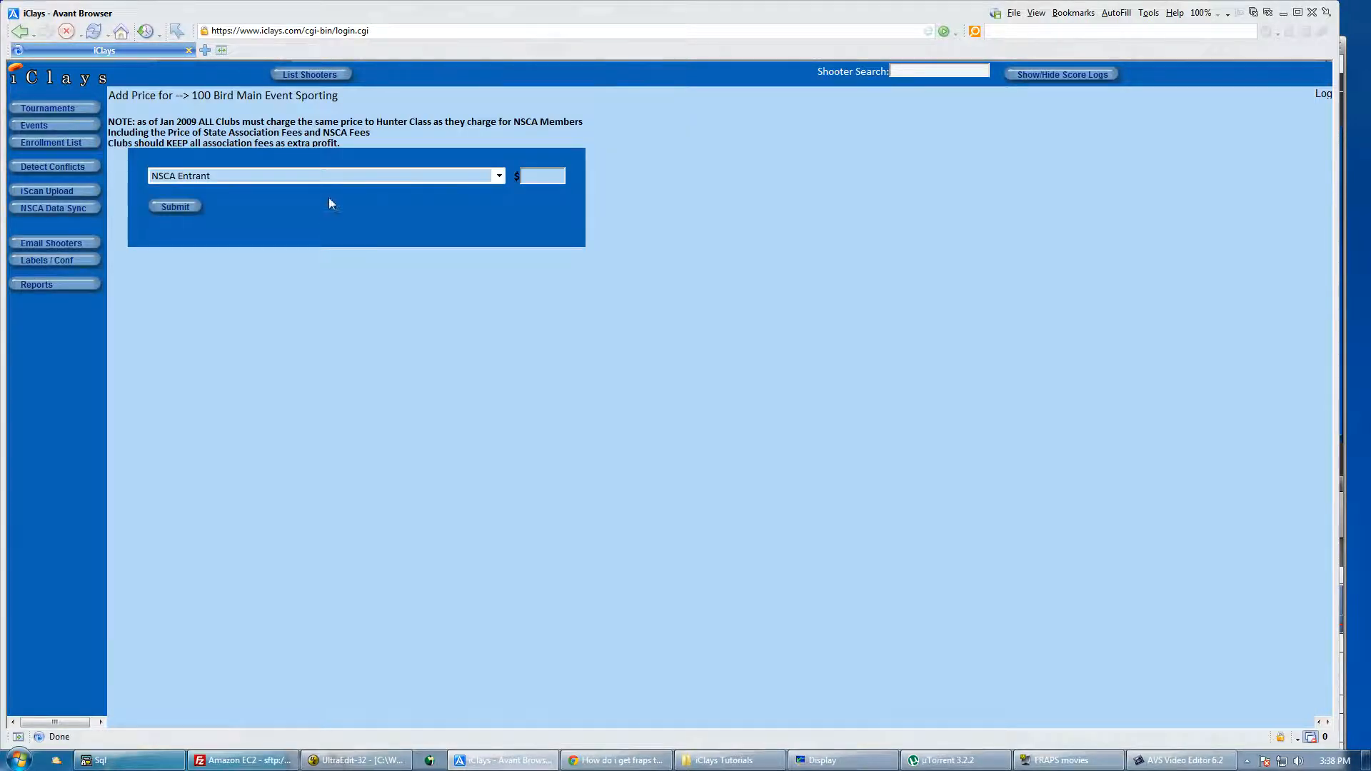
{"action": "left_click", "coordinate": [350, 175]}
{"action": "left_click", "coordinate": [232, 204]}
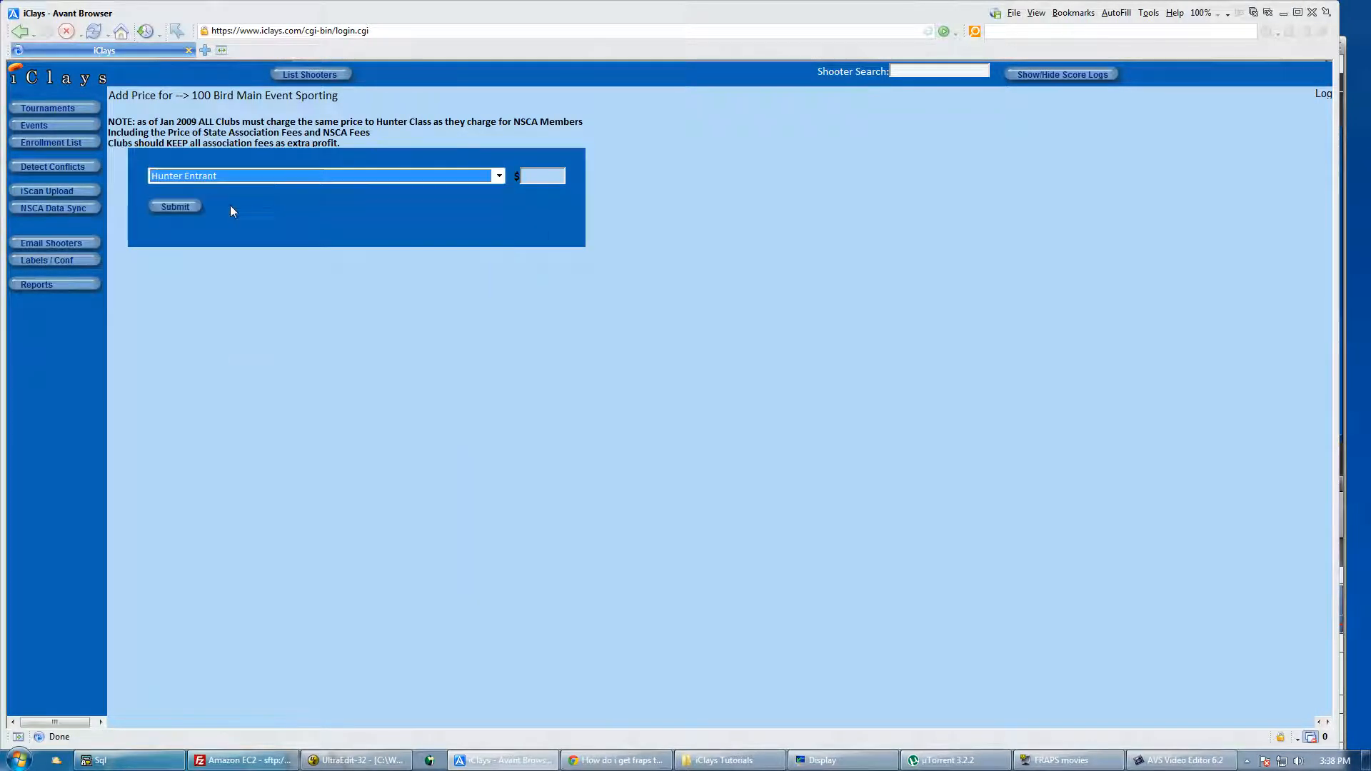
{"action": "left_click", "coordinate": [548, 175]}
{"action": "type", "text": "50"}
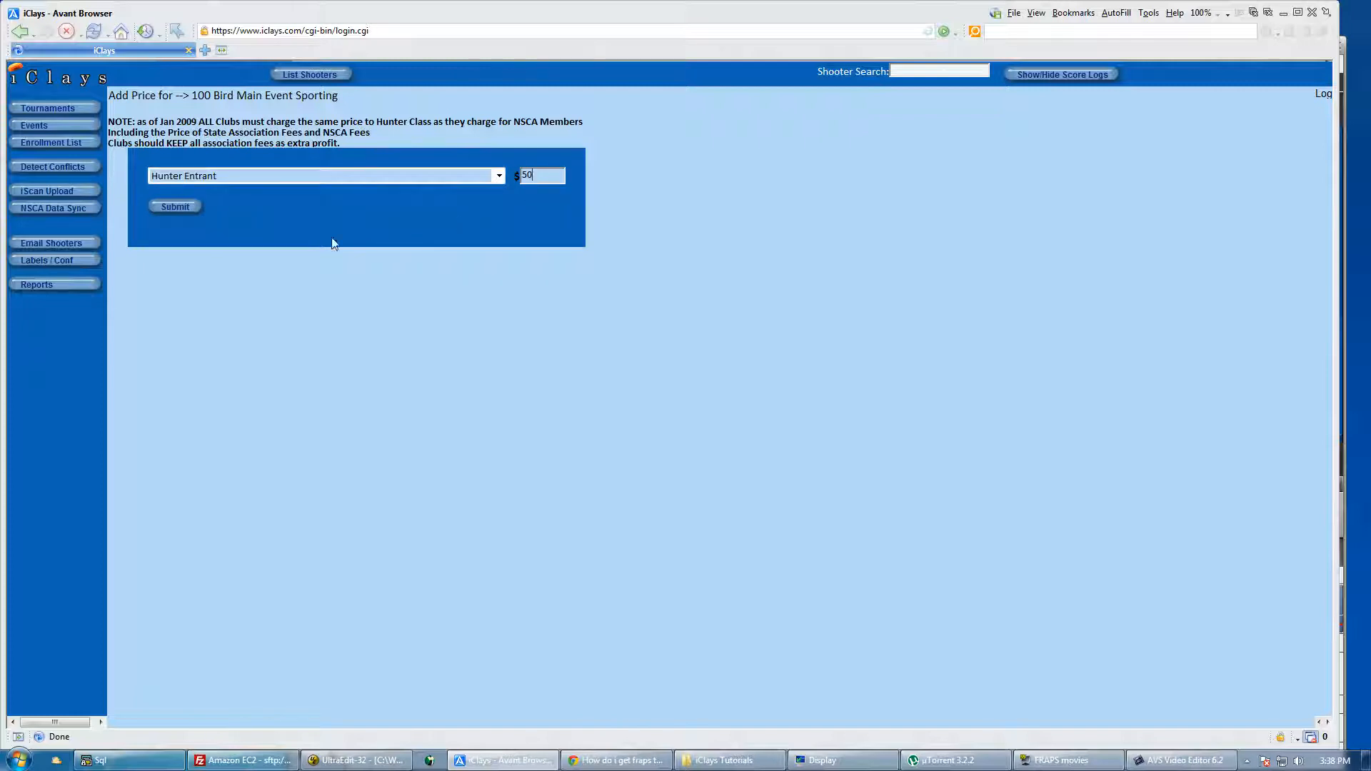
{"action": "left_click", "coordinate": [177, 212]}
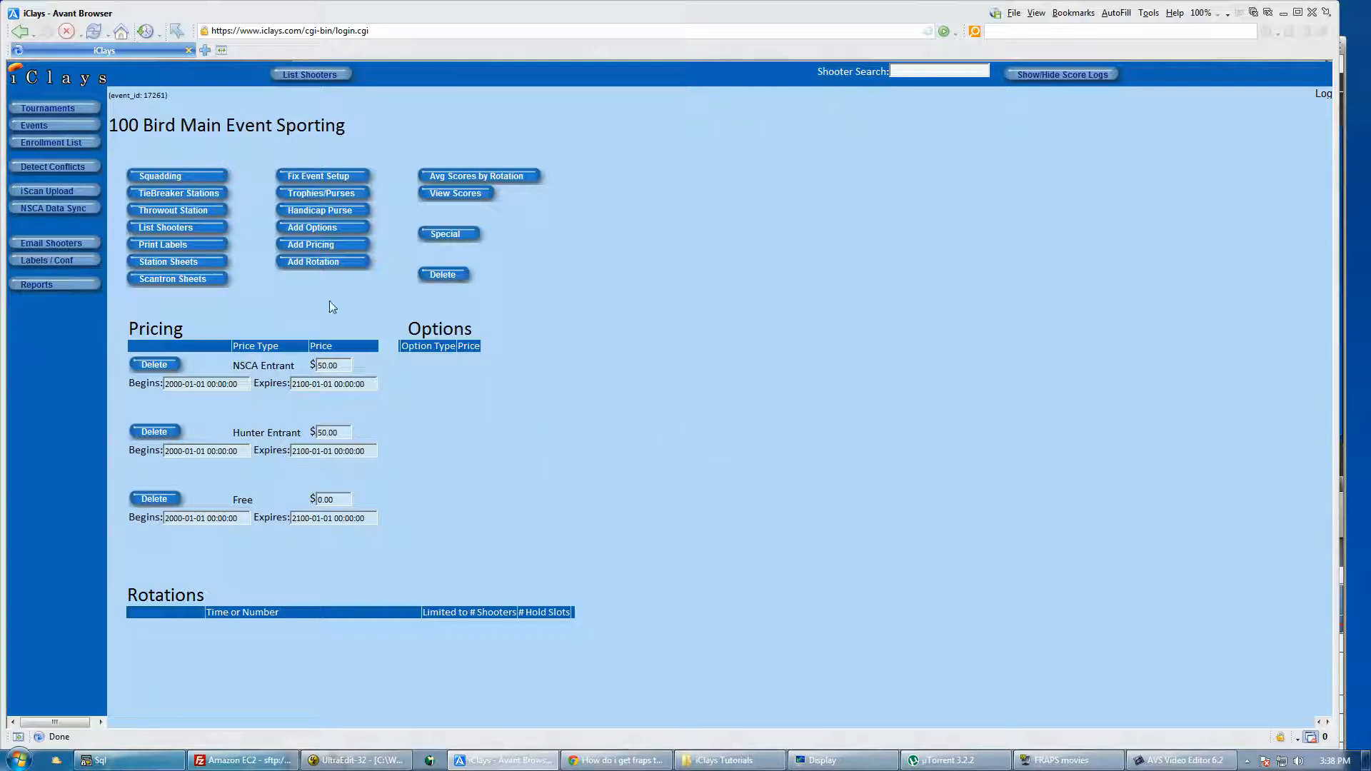
- Add a SubJr or Junior (No Frills) price of $40 to the event
{"action": "left_click", "coordinate": [318, 248]}
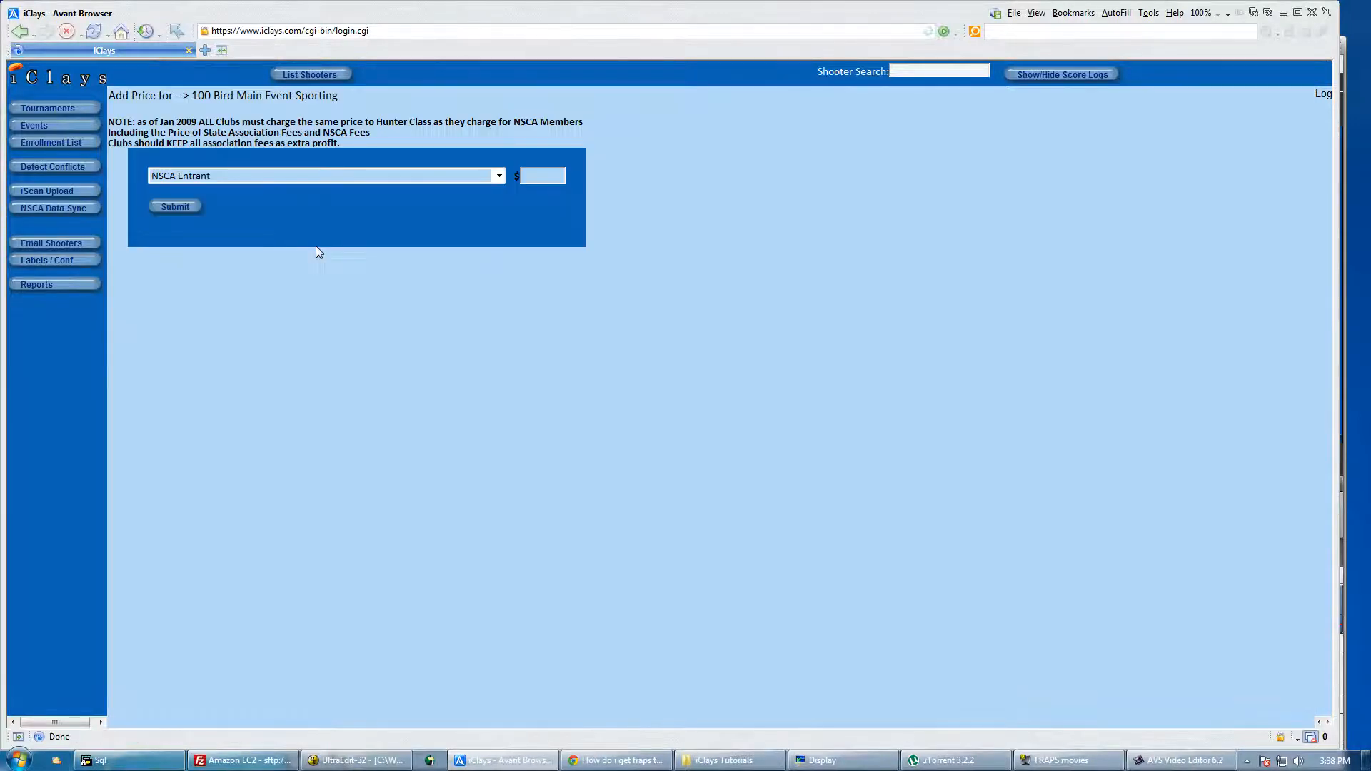
{"action": "left_click", "coordinate": [500, 176]}
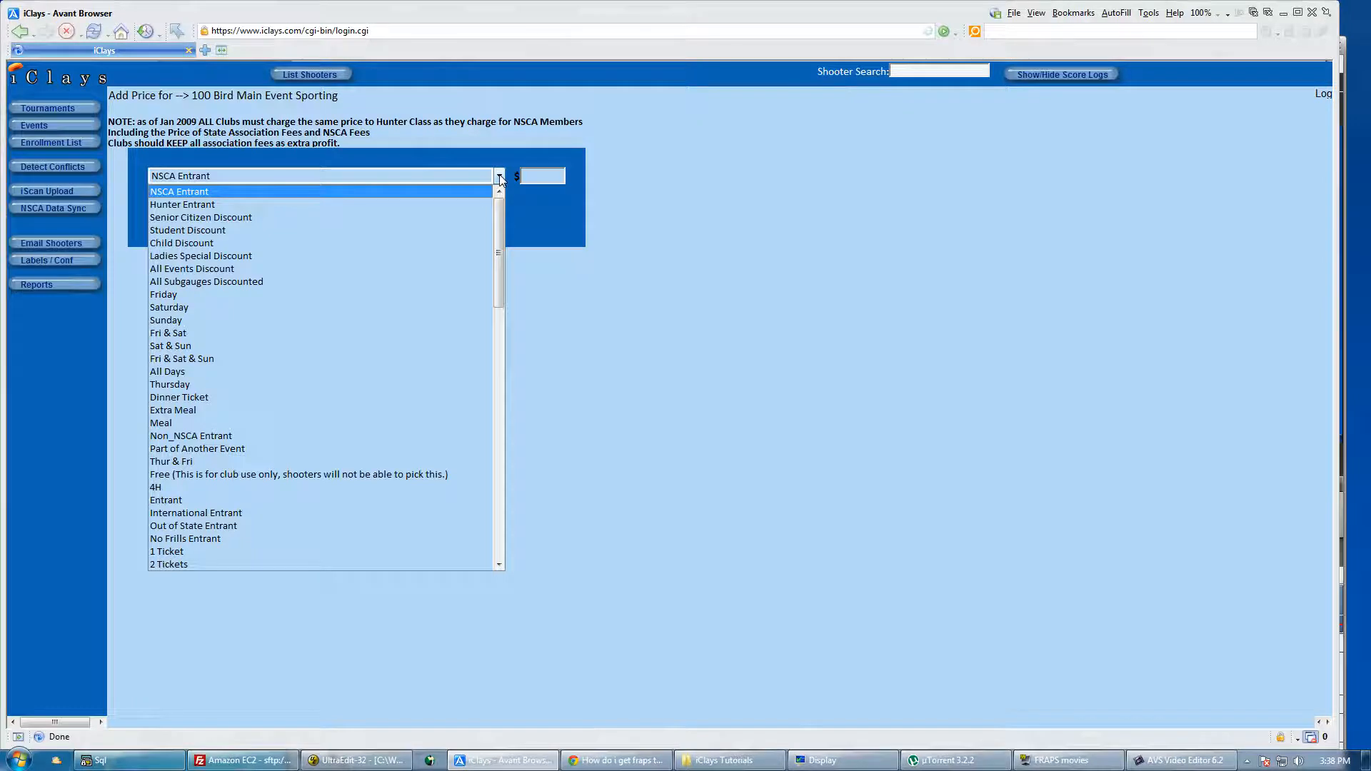
{"action": "scroll", "coordinate": [245, 400], "scroll_direction": "down", "scroll_amount": 9}
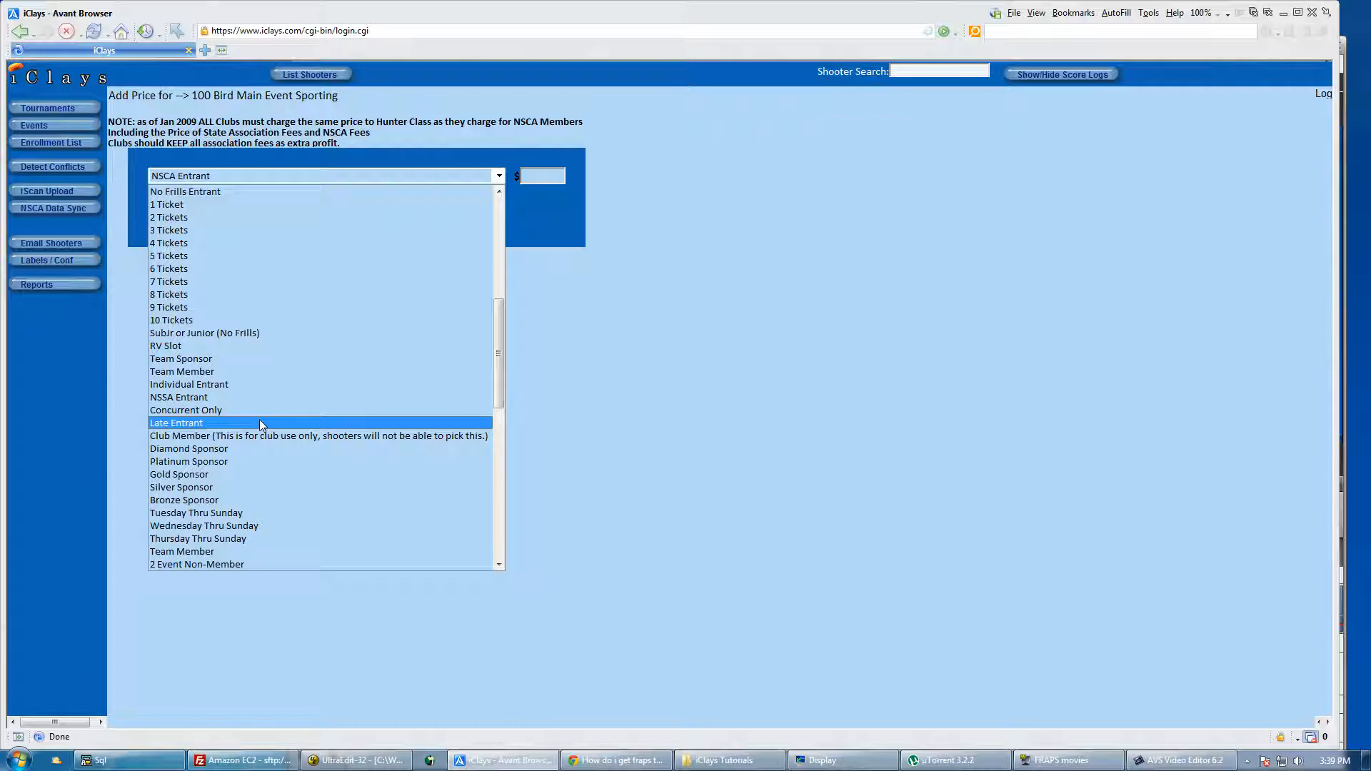
{"action": "scroll", "coordinate": [259, 421], "scroll_direction": "up", "scroll_amount": 1}
{"action": "left_click", "coordinate": [187, 370]}
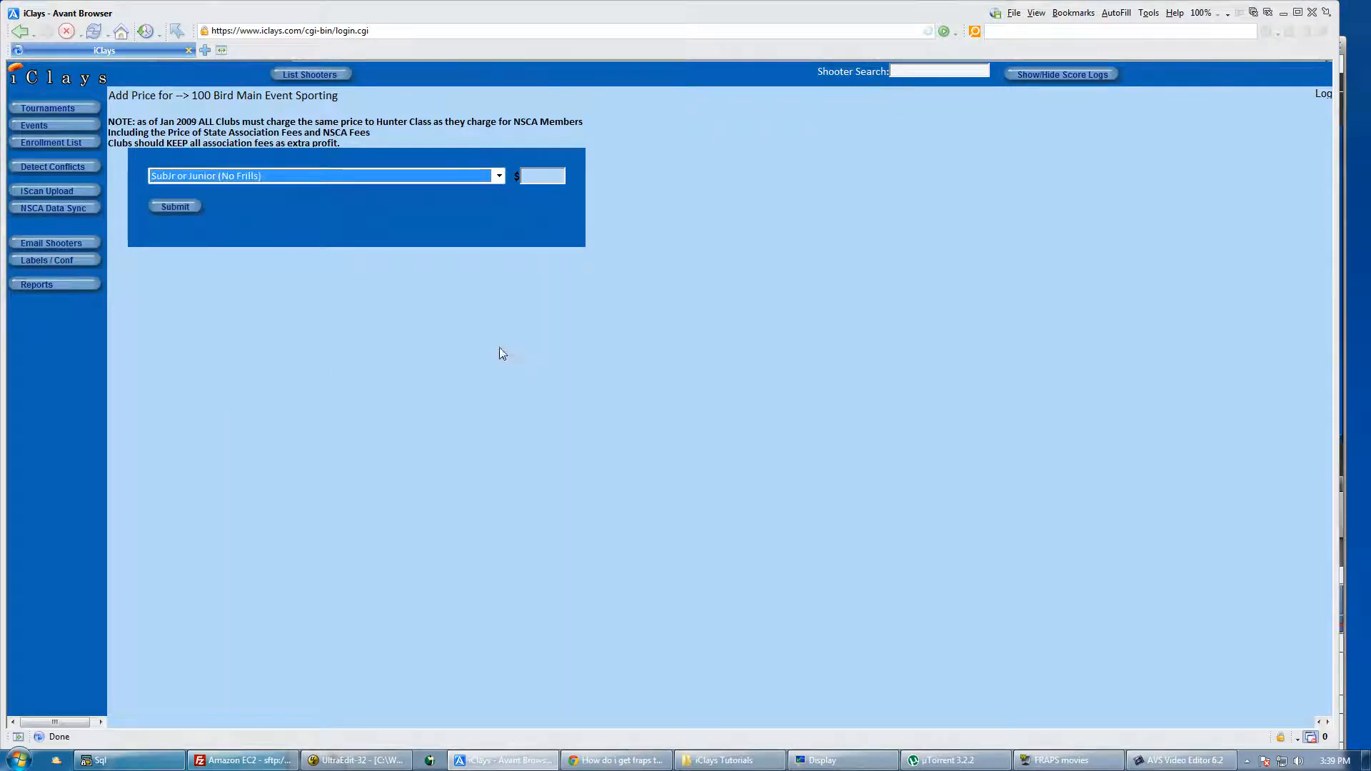
{"action": "left_click", "coordinate": [548, 178]}
{"action": "type", "text": "40"}
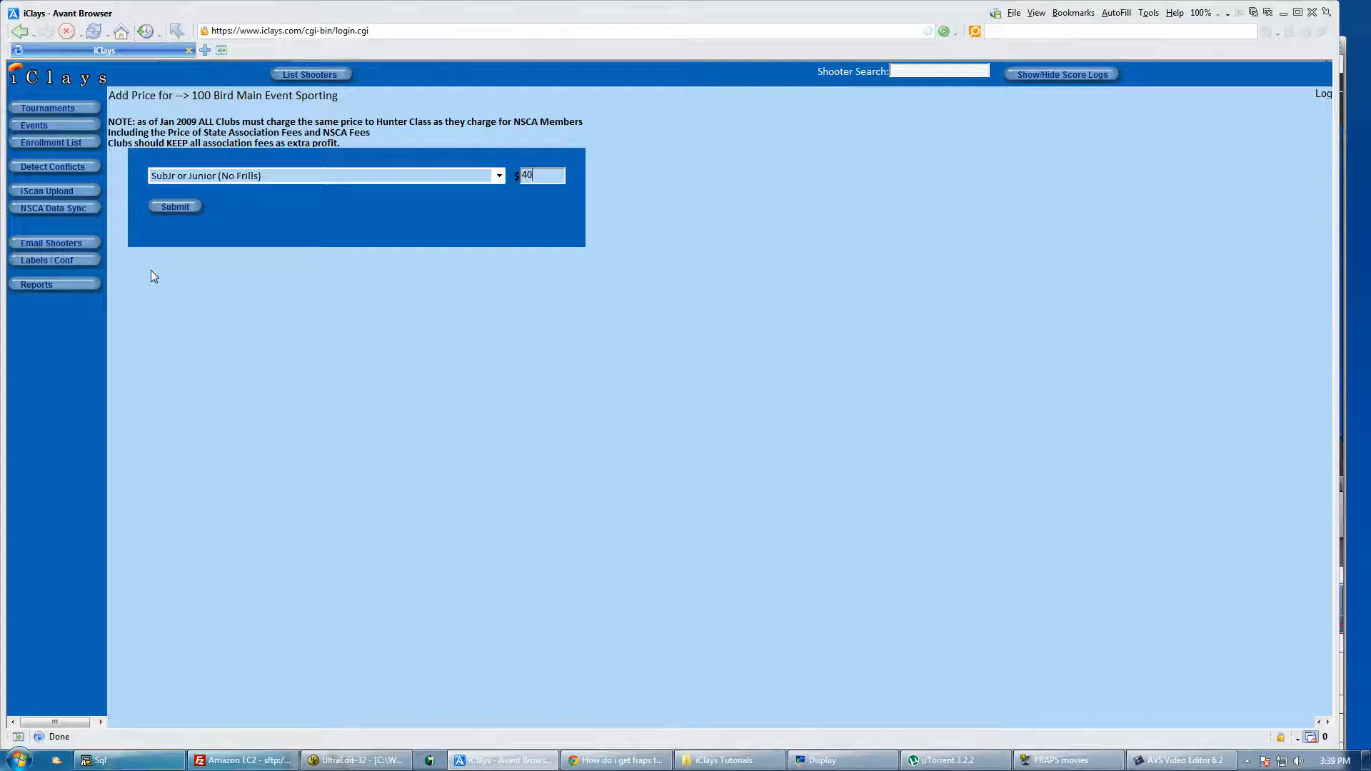
{"action": "left_click", "coordinate": [178, 208]}
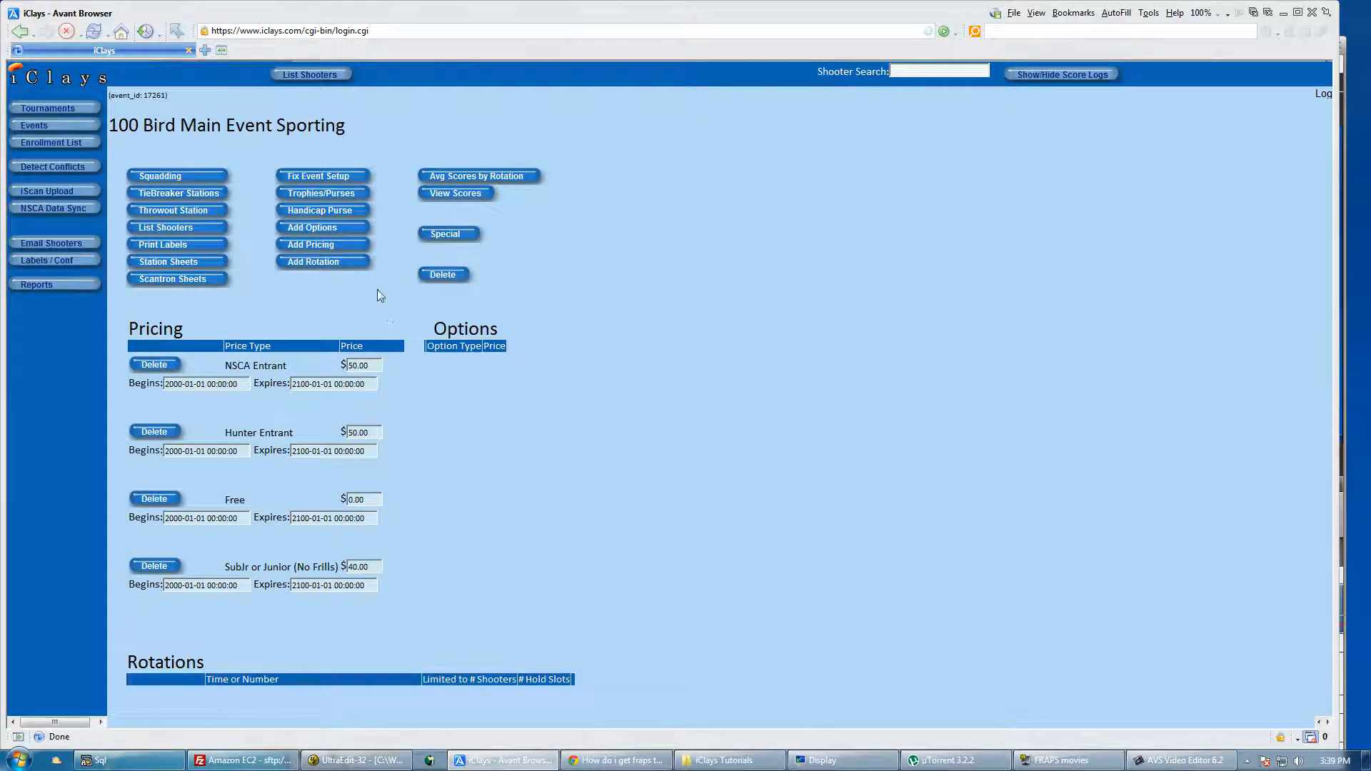
- Start adding options to the event, clearing the Concurrent and Lady option prices and leaving the Handicap price blank
{"action": "left_click", "coordinate": [313, 227]}
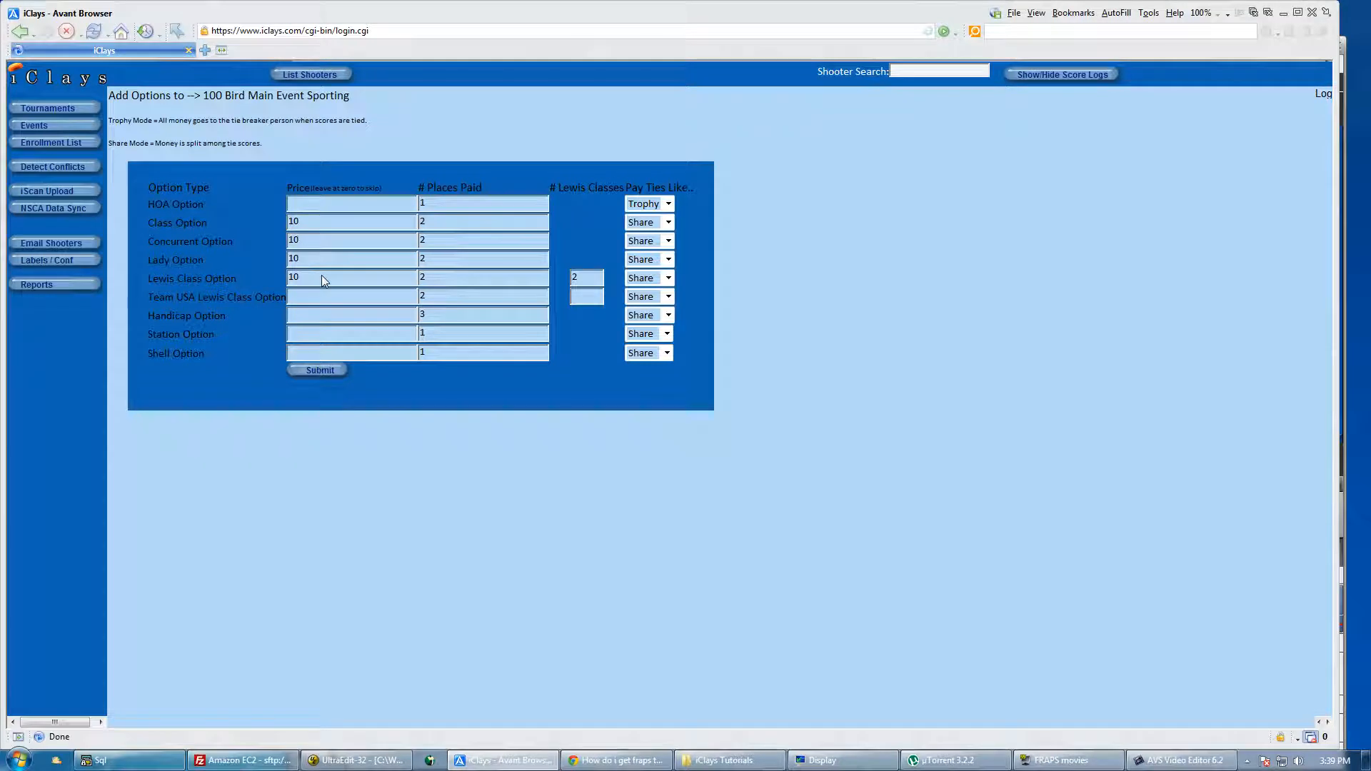
{"action": "left_click", "coordinate": [302, 314]}
{"action": "type", "text": "10"}
{"action": "key", "text": "BackSpace"}
{"action": "key", "text": "BackSpace"}
{"action": "double_click", "coordinate": [308, 245]}
{"action": "key", "text": "BackSpace"}
{"action": "double_click", "coordinate": [304, 260]}
{"action": "key", "text": "BackSpace"}
- Set the HOA option price to 20, keep the Class and Lewis Class options at 10, and submit the options
{"action": "type", "text": "20"}
{"action": "double_click", "coordinate": [430, 221]}
{"action": "double_click", "coordinate": [587, 279]}
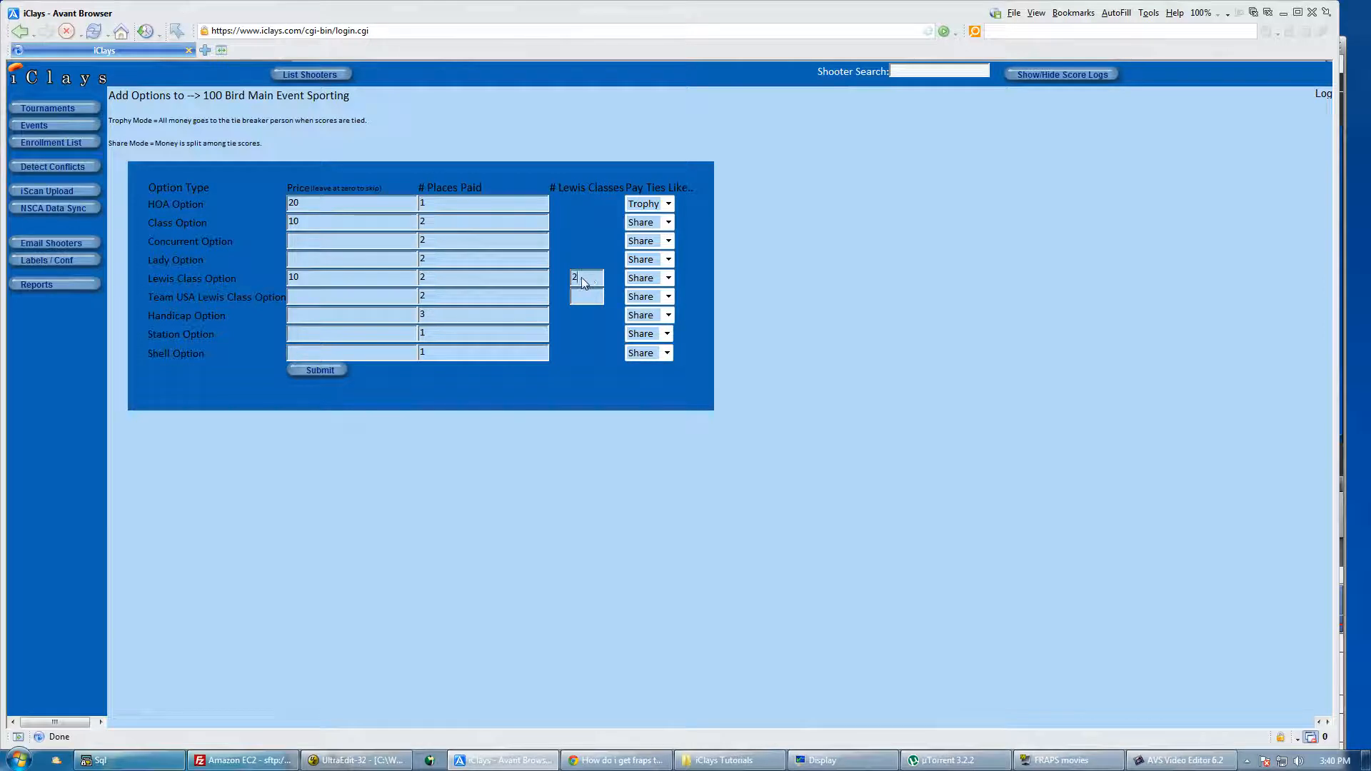
{"action": "double_click", "coordinate": [422, 278]}
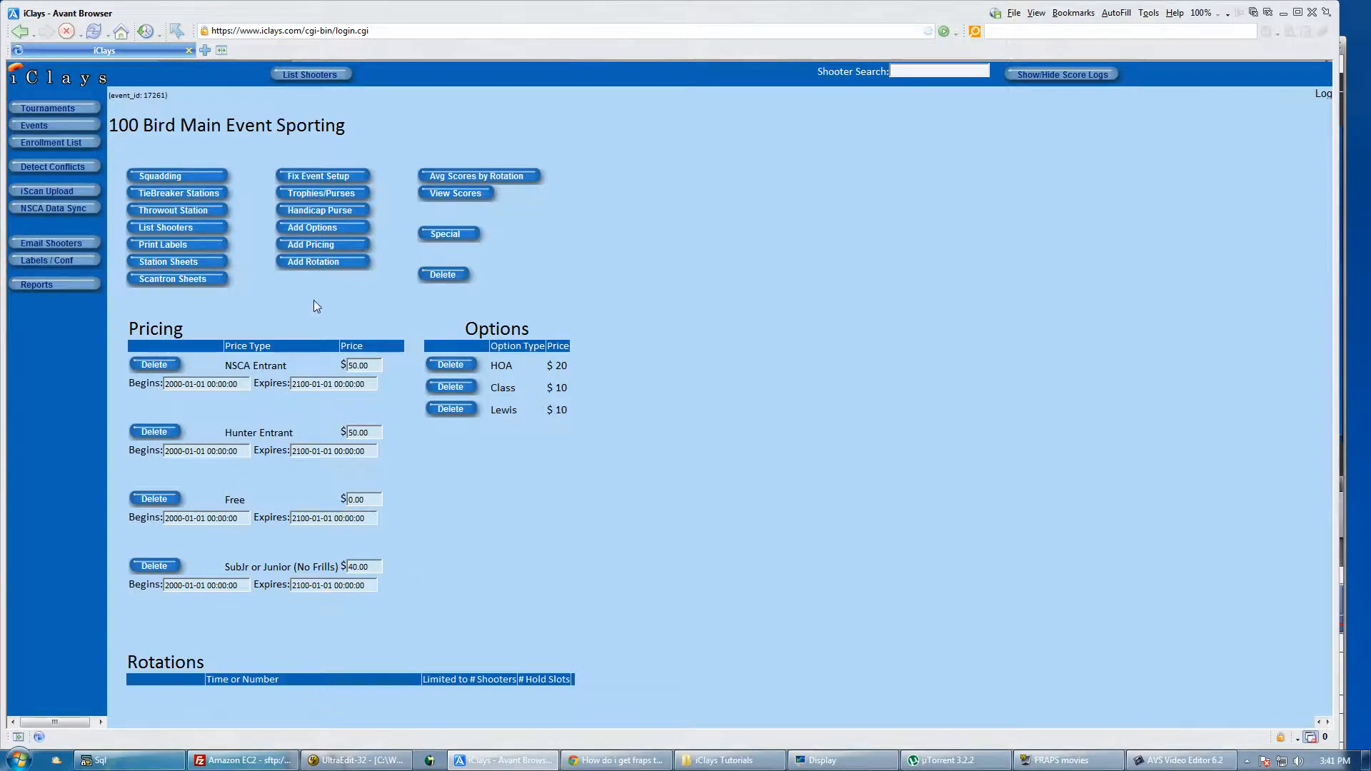
- Add a Sat 9:00am rotation with a shooter limit of 72 as a Normal Rotation
{"action": "left_click", "coordinate": [337, 270]}
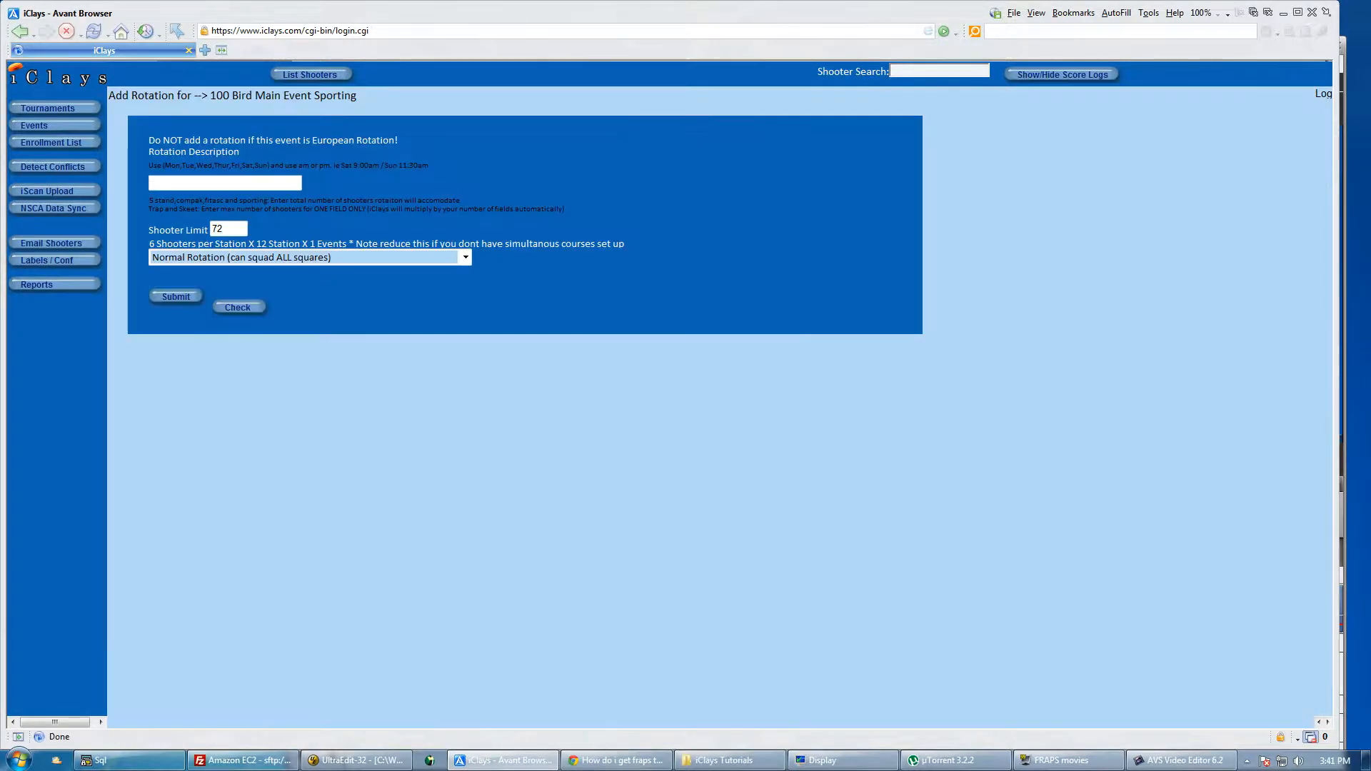
{"action": "type", "text": "Sat 9:00am"}
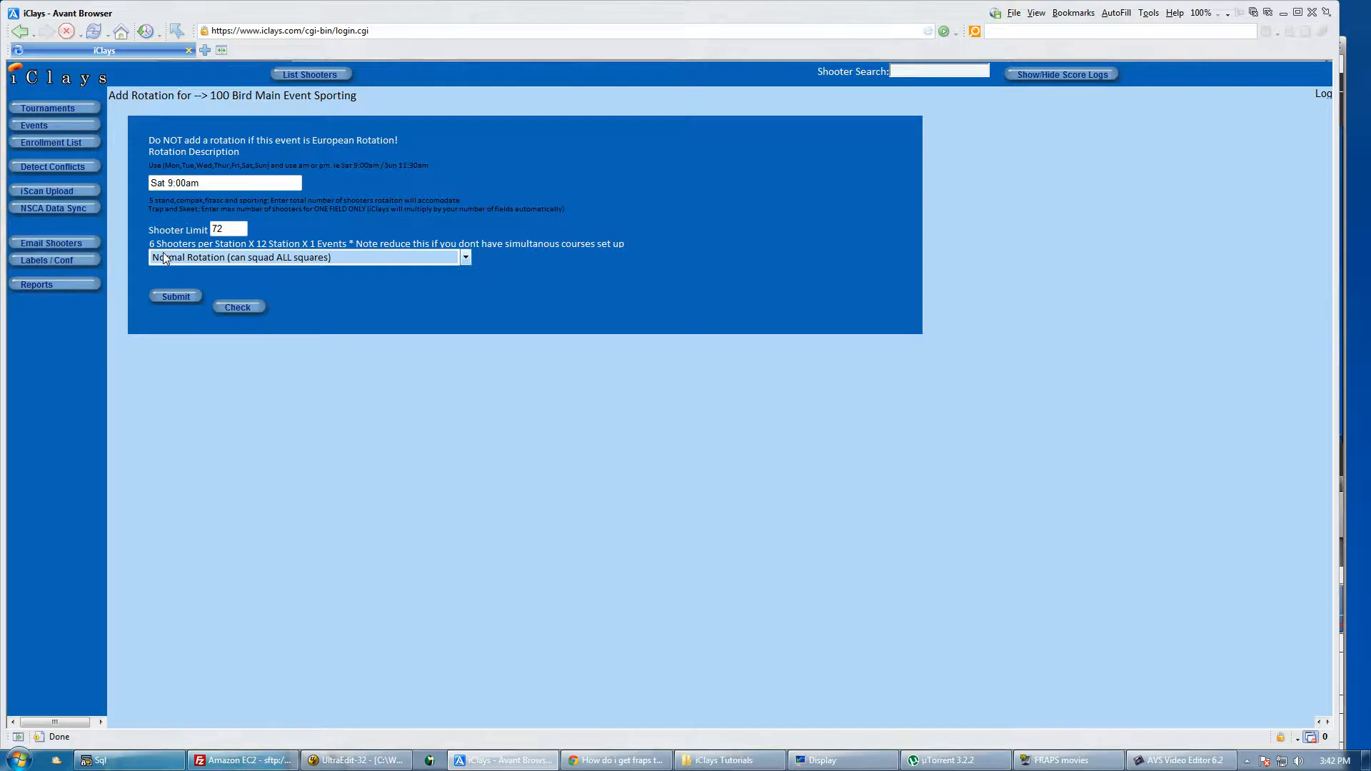
{"action": "double_click", "coordinate": [218, 229]}
{"action": "type", "text": "60"}
{"action": "key", "text": "BackSpace"}
{"action": "key", "text": "BackSpace"}
{"action": "type", "text": "72"}
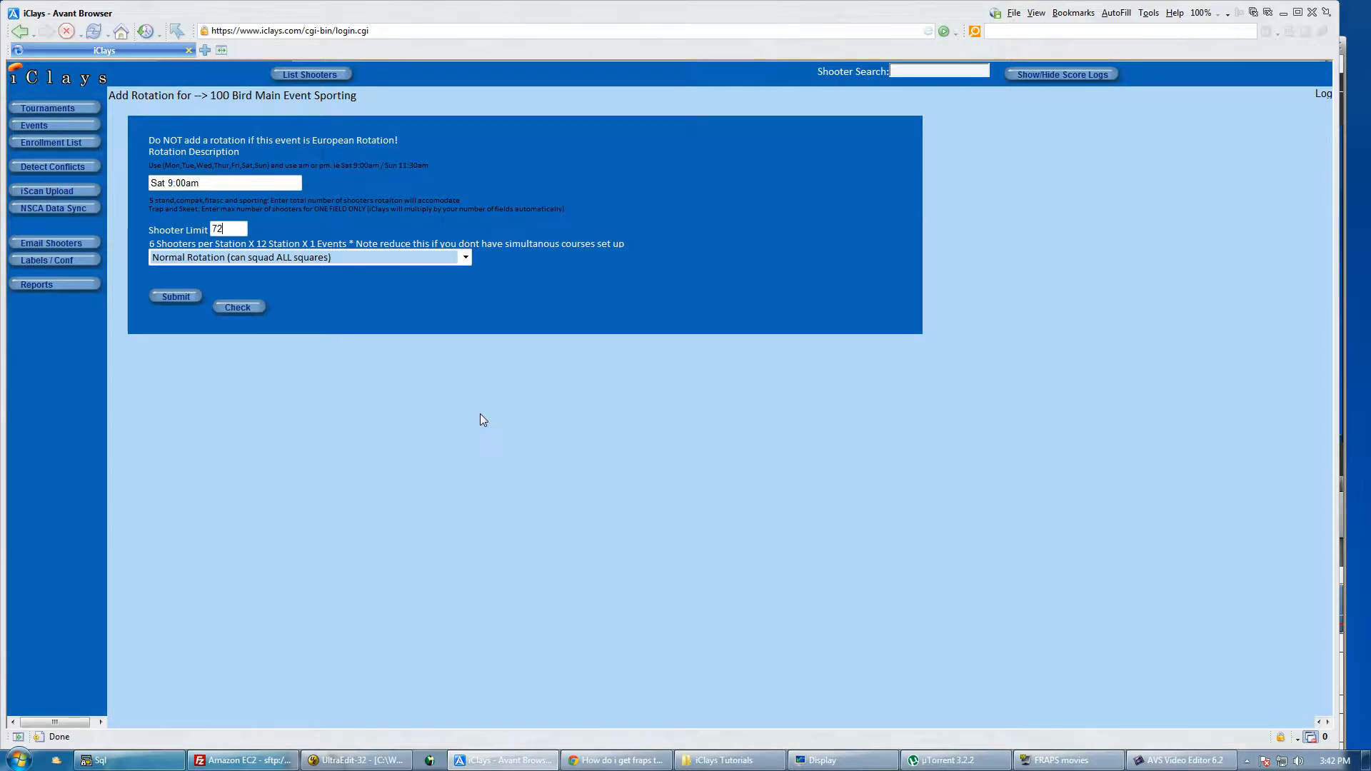
{"action": "left_click", "coordinate": [175, 298]}
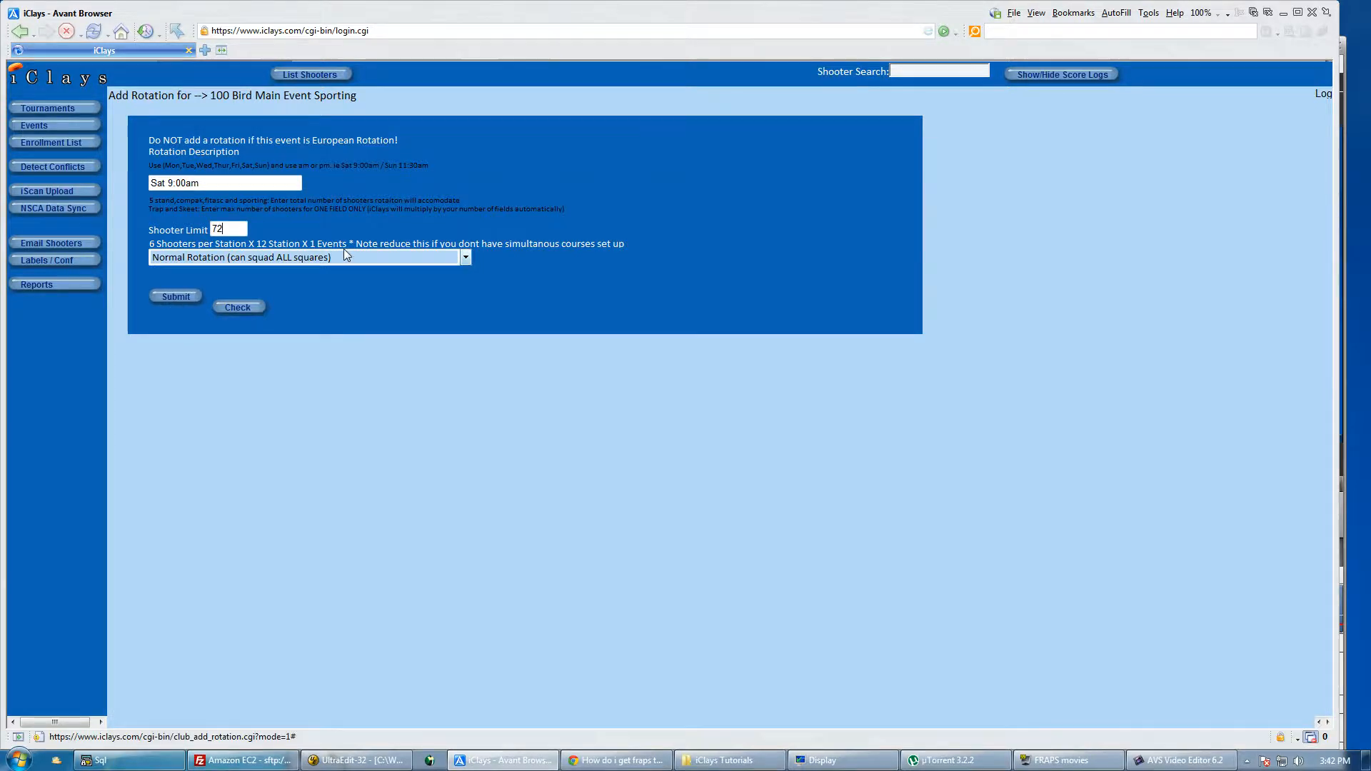
{"action": "left_click", "coordinate": [465, 259]}
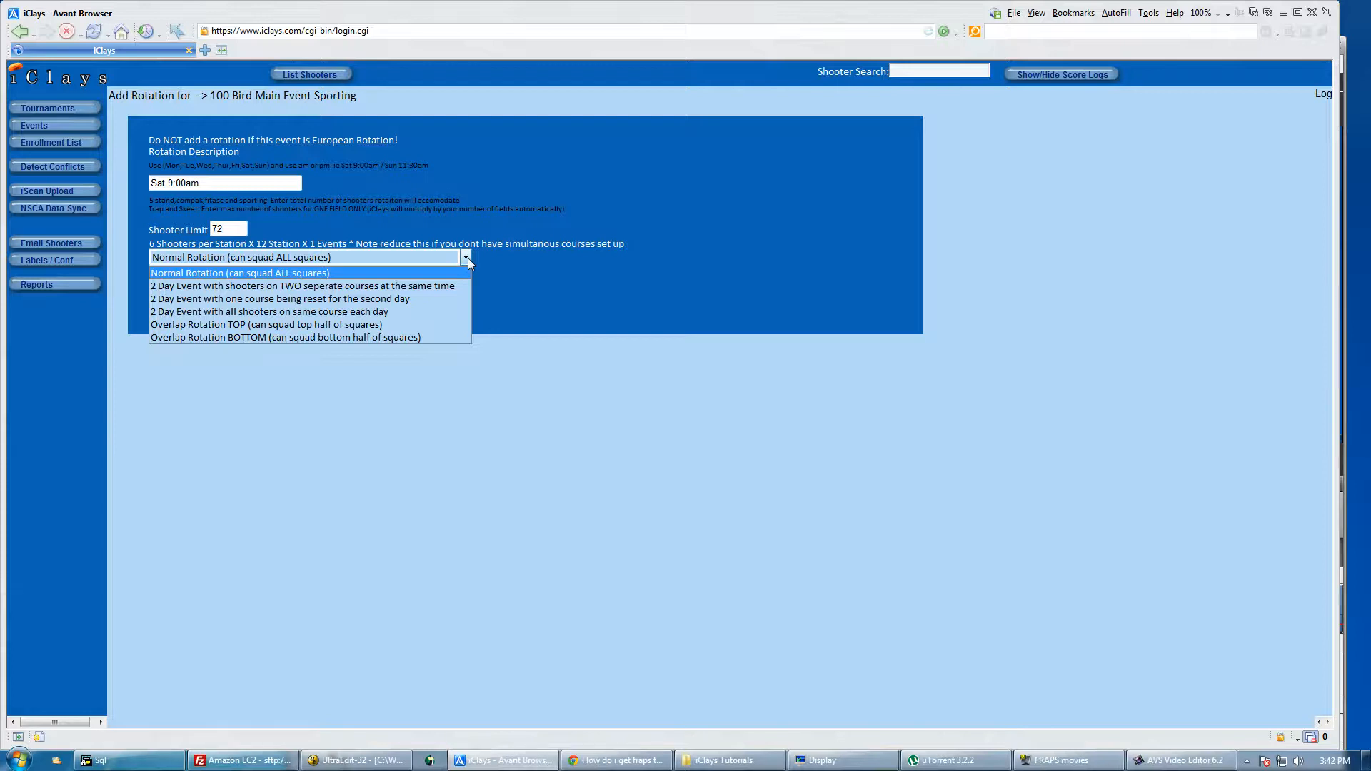
{"action": "left_click", "coordinate": [466, 257]}
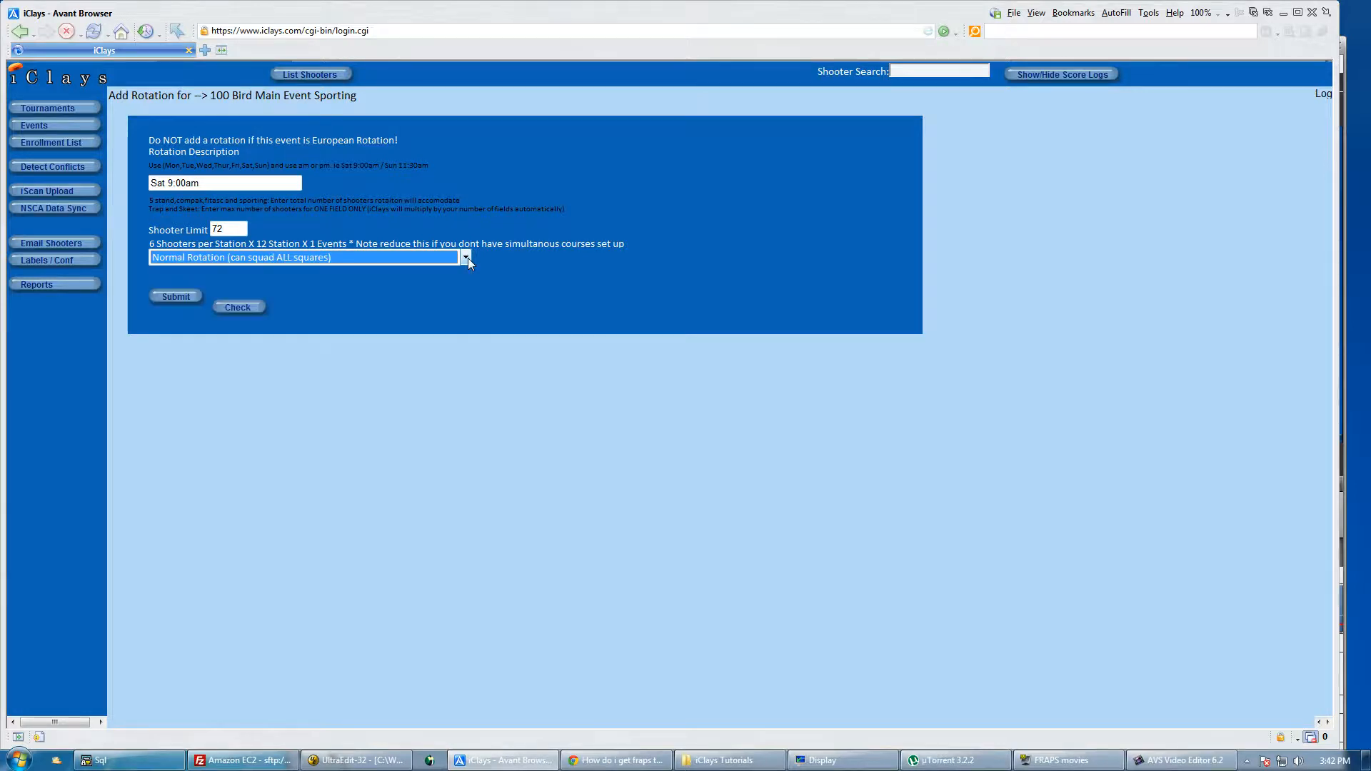
{"action": "left_click", "coordinate": [152, 298]}
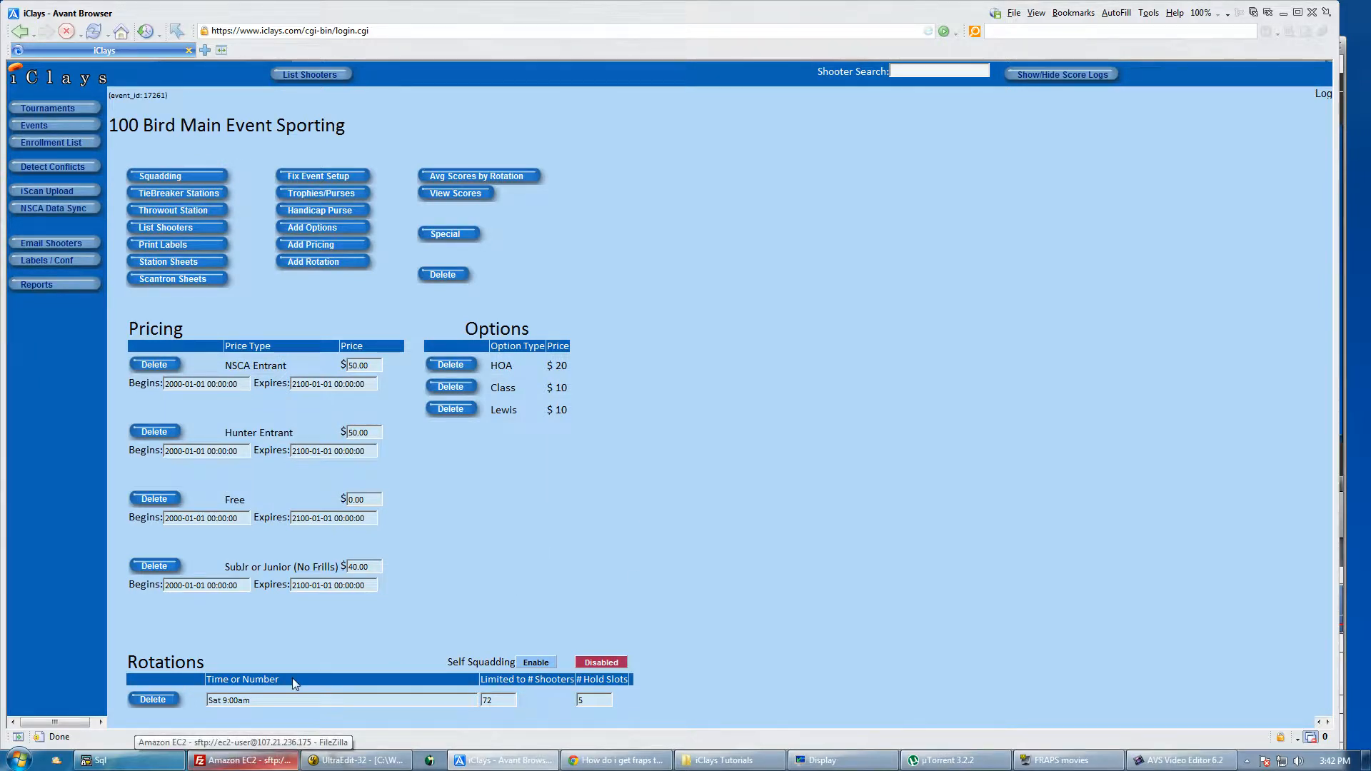
- Set the Sat 9:00am rotation's shooter limit to 60
{"action": "left_click", "coordinate": [500, 703]}
{"action": "type", "text": "60"}
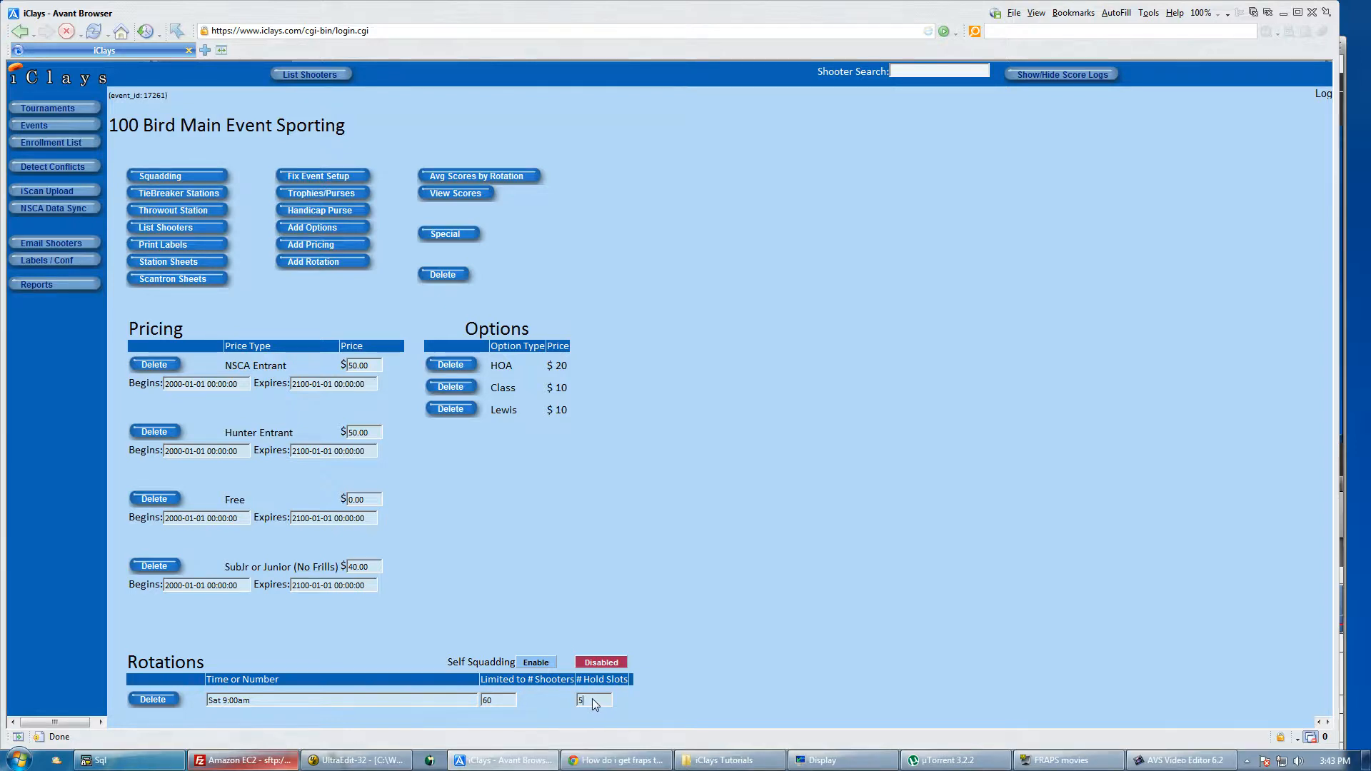
{"action": "left_click", "coordinate": [755, 545]}
- Add a Sat 12:00pm rotation to the event as a Normal Rotation with a shooter limit of 72
{"action": "left_click", "coordinate": [314, 262]}
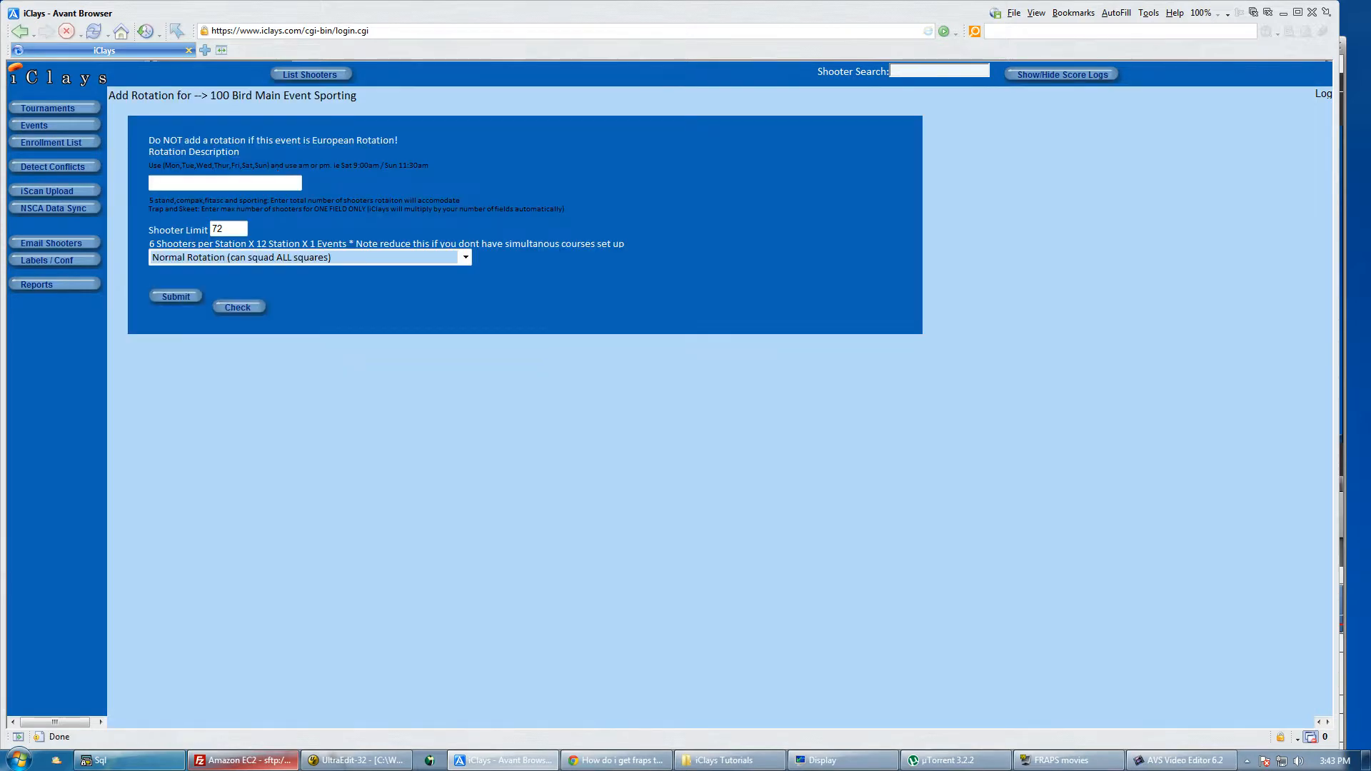
{"action": "type", "text": "Sat"}
{"action": "type", "text": "12:00pm"}
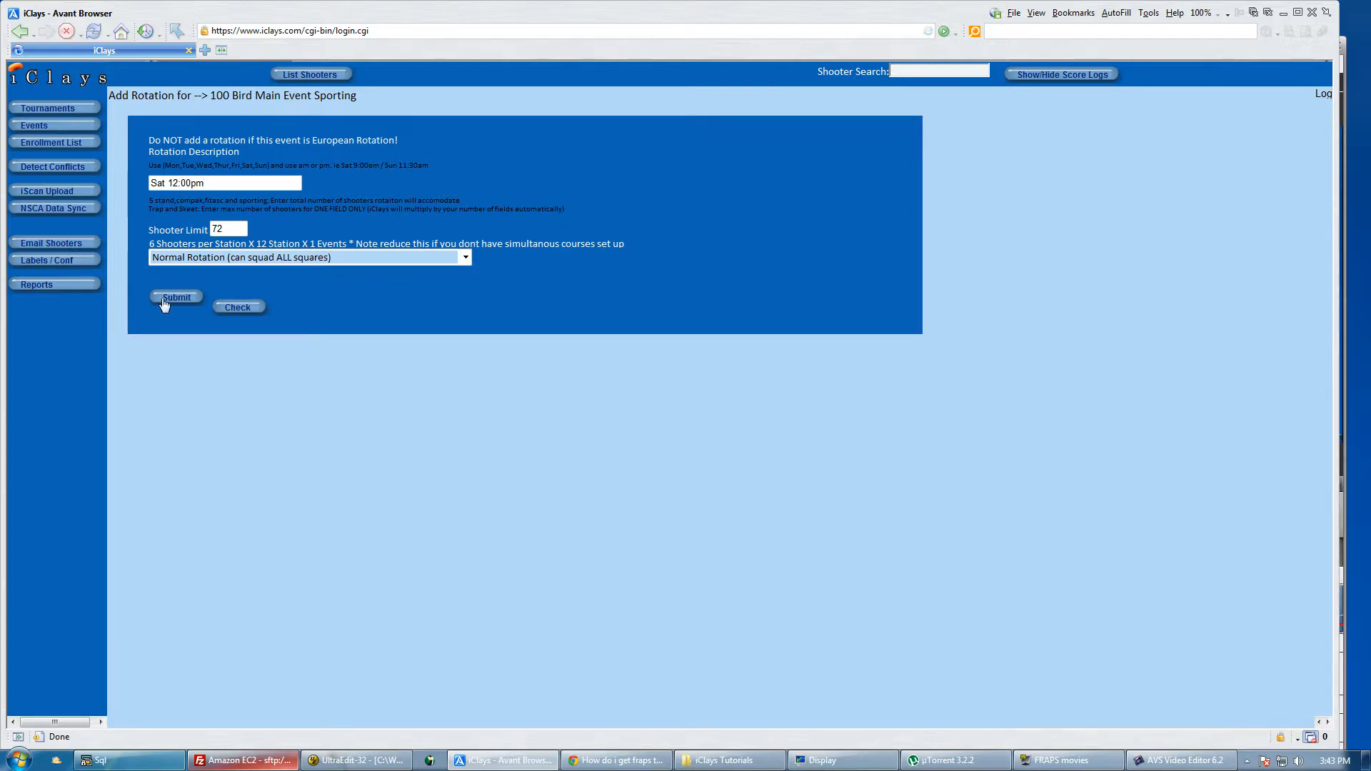
{"action": "left_click", "coordinate": [172, 300]}
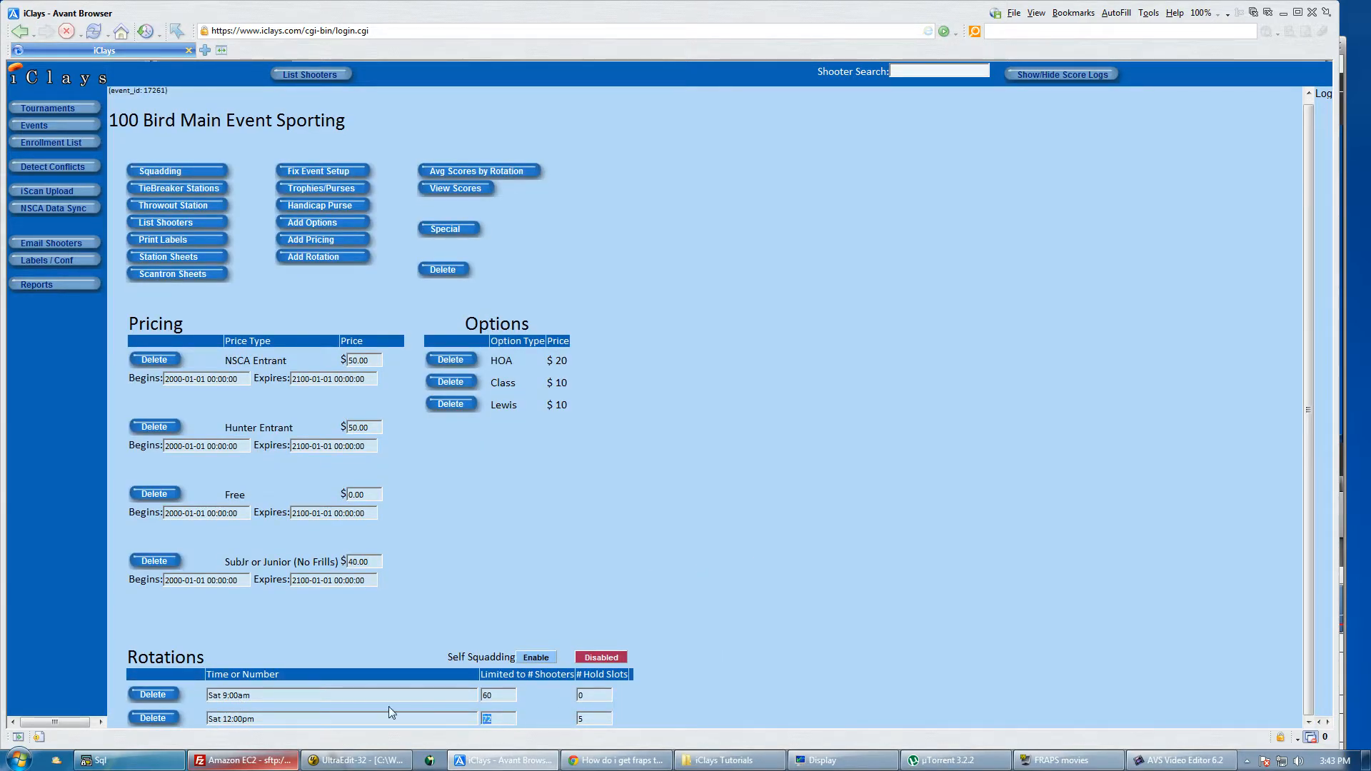
- Set the Sat 12:00pm rotation's shooter limit to 60 and its hold slots to 0
{"action": "type", "text": "60"}
{"action": "left_click", "coordinate": [730, 453]}
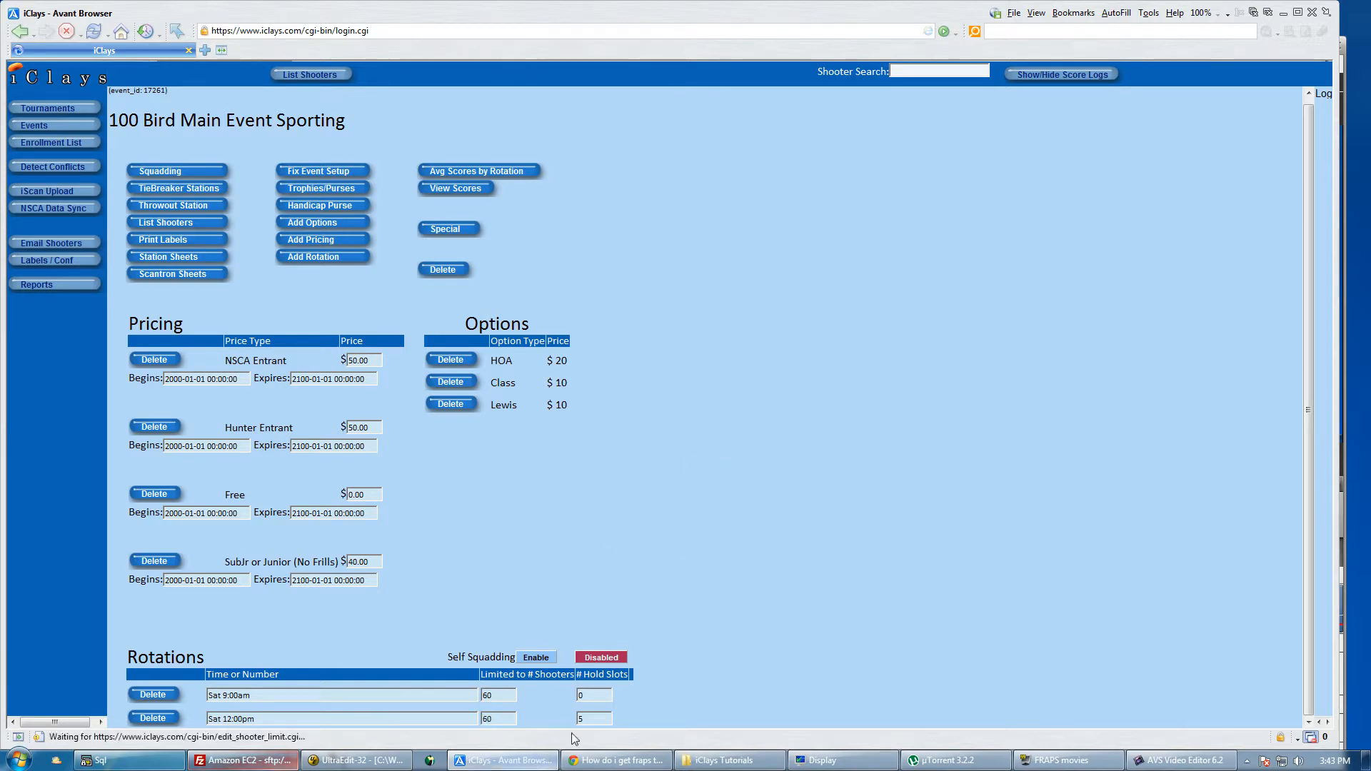
{"action": "type", "text": "0"}
{"action": "left_click", "coordinate": [791, 450]}
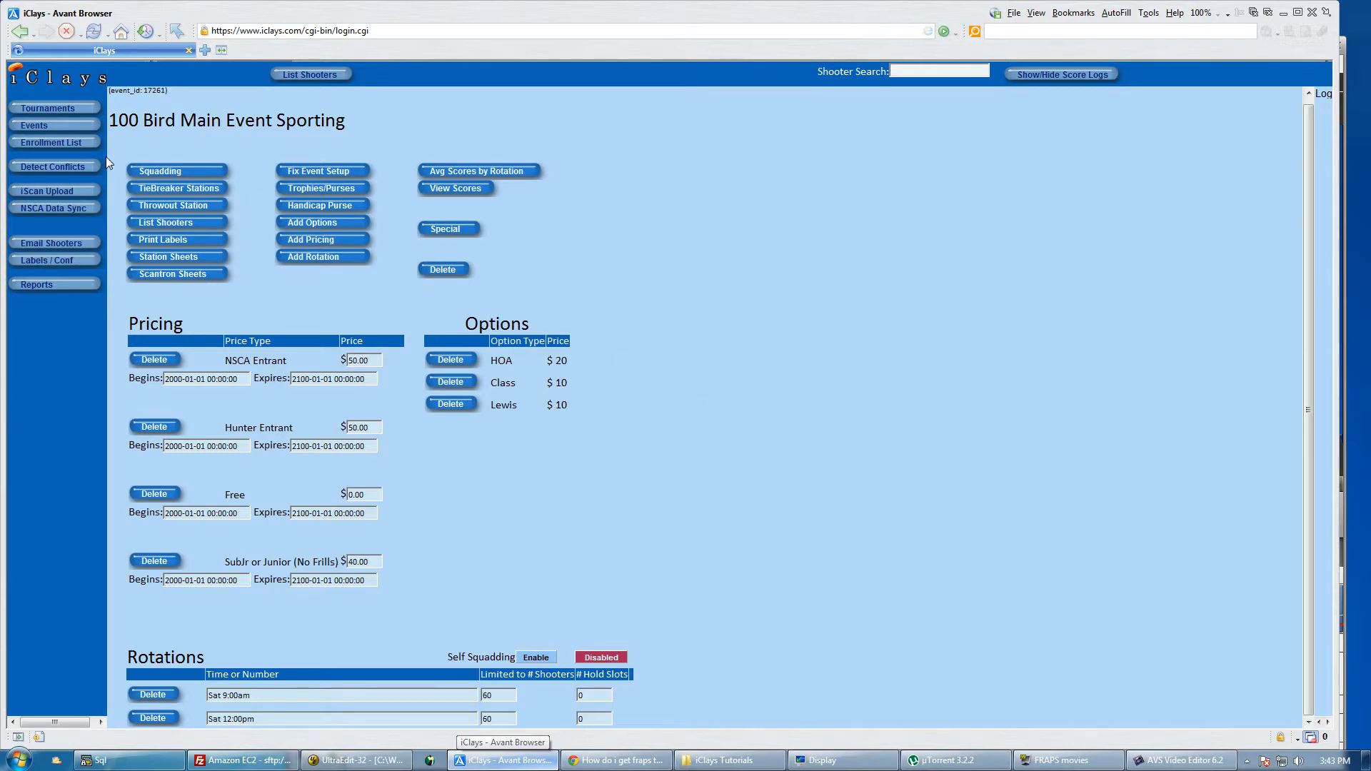
- Open the Saturday Test tournament's online signup page from the events list and look up a shooter by NSCA number
{"action": "left_click", "coordinate": [57, 125]}
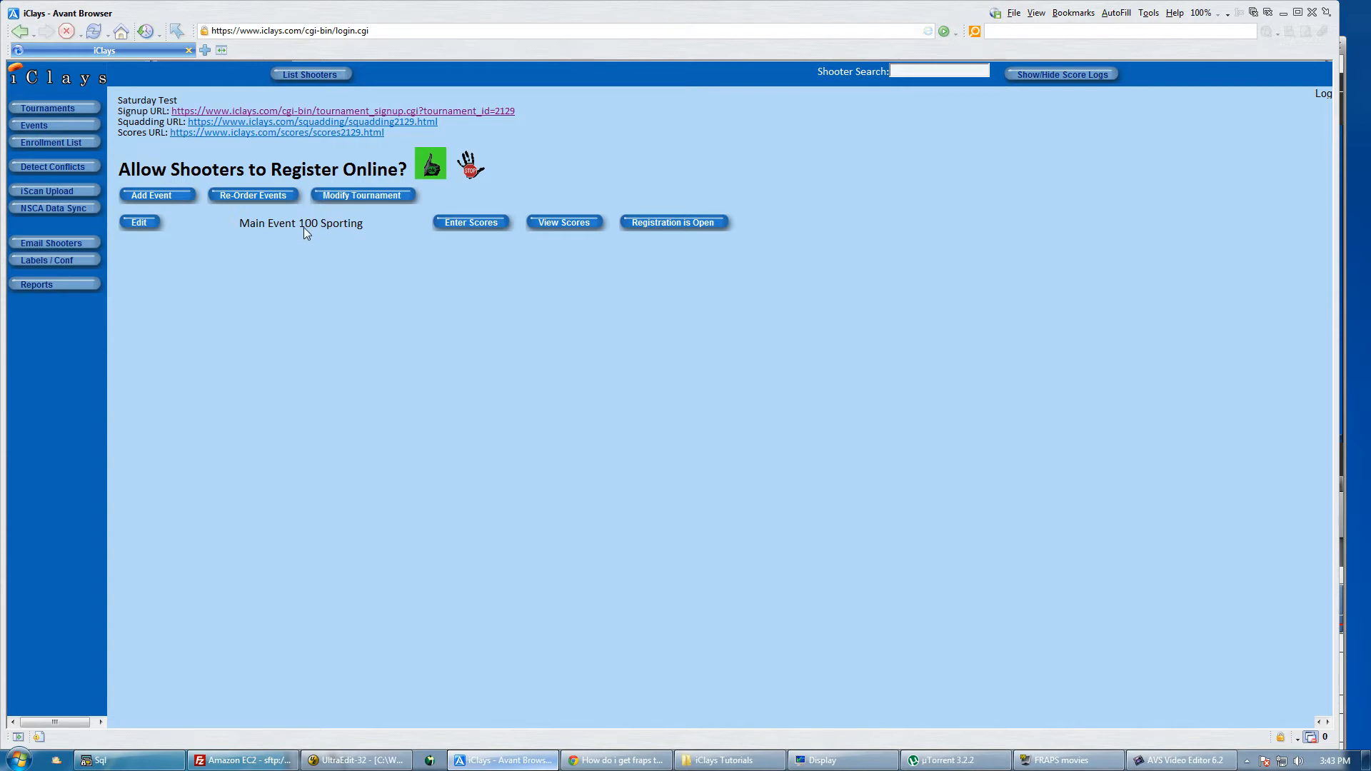
{"action": "left_click", "coordinate": [481, 115]}
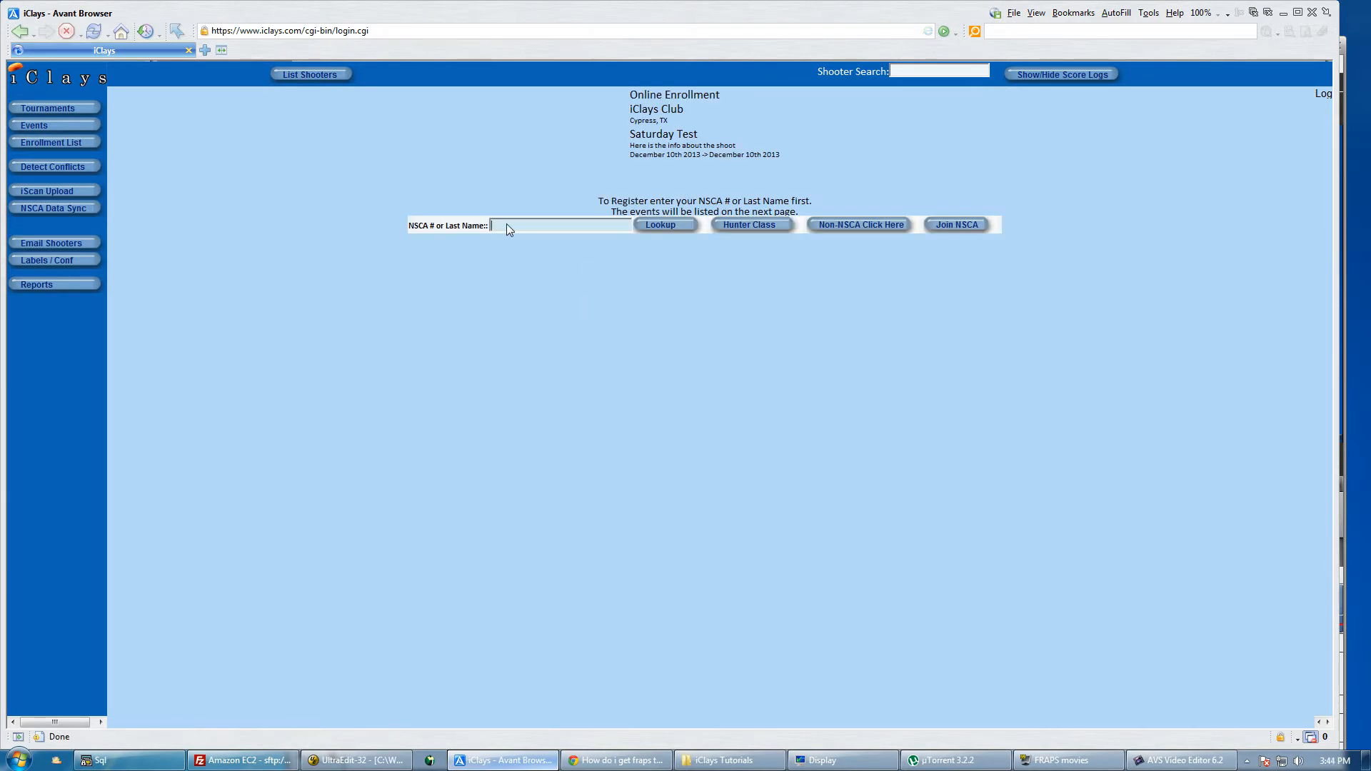
{"action": "key", "text": "Return"}
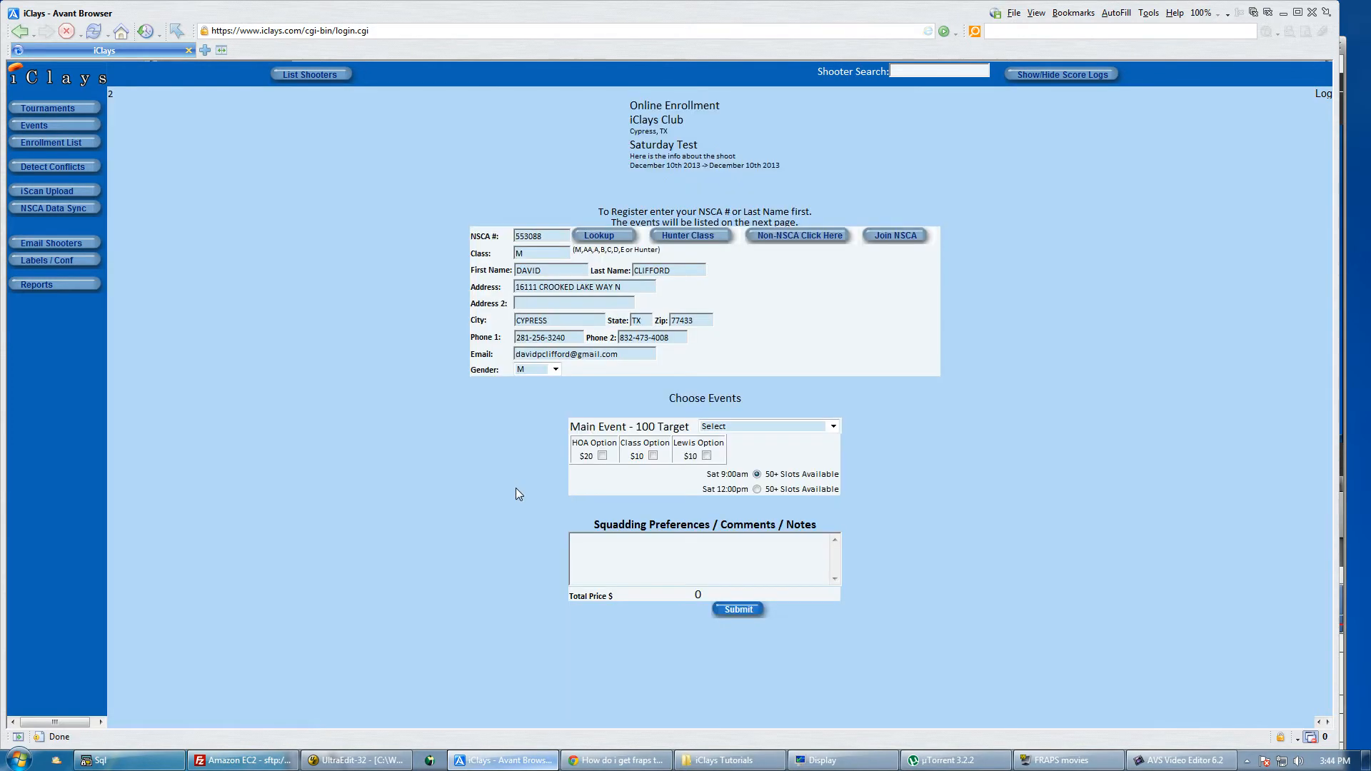
- Enroll the shooter in the Main Event as NSCA Entrant $50.00 with the HOA option at Sat 9:00am, and return to the events list
{"action": "left_click", "coordinate": [839, 425]}
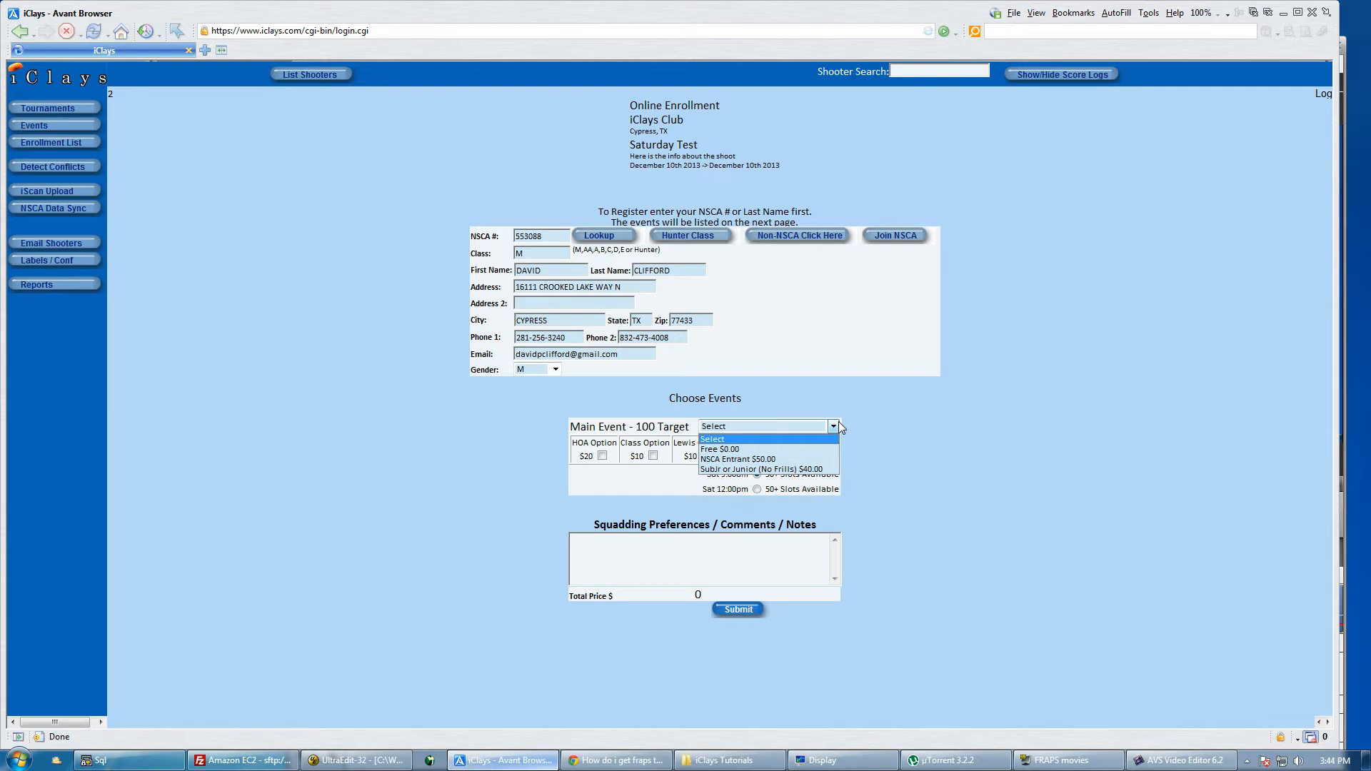
{"action": "left_click", "coordinate": [754, 460]}
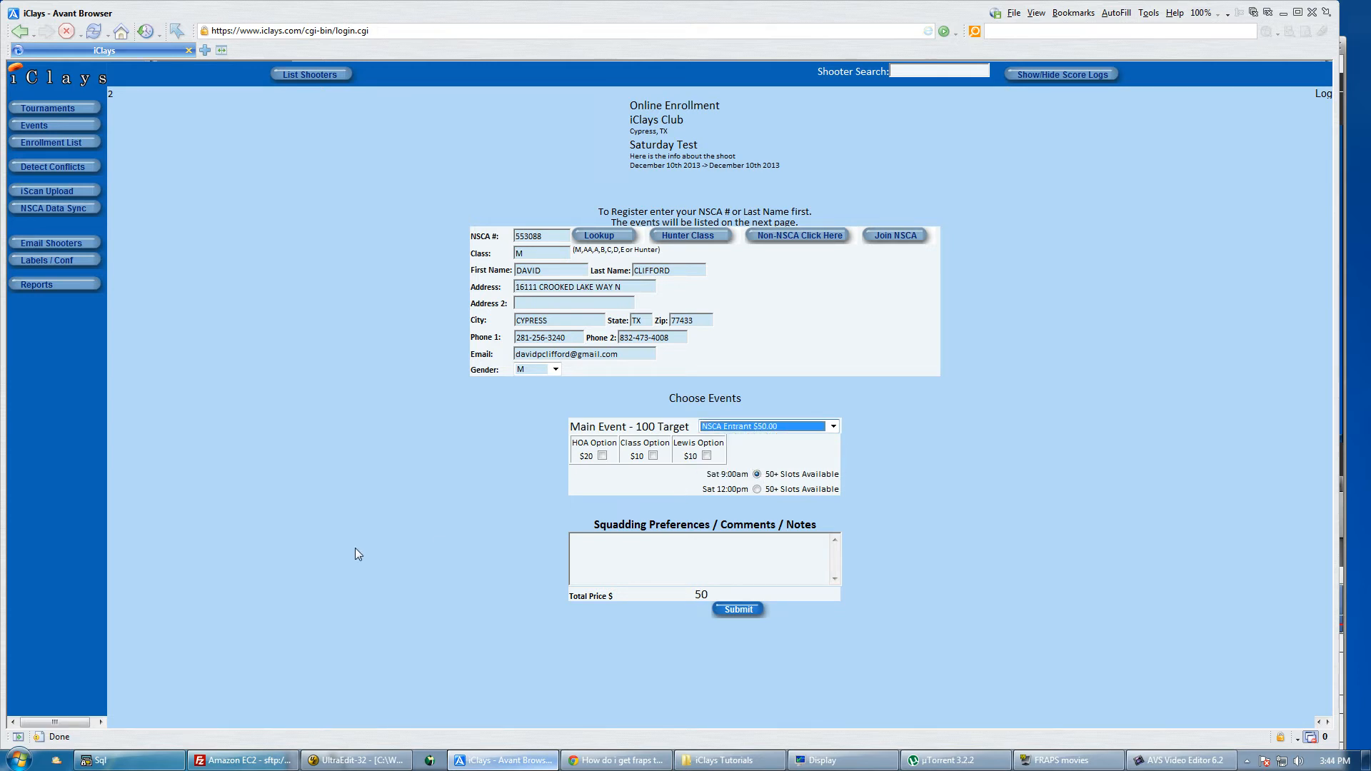
{"action": "left_click", "coordinate": [603, 456]}
{"action": "left_click", "coordinate": [758, 475]}
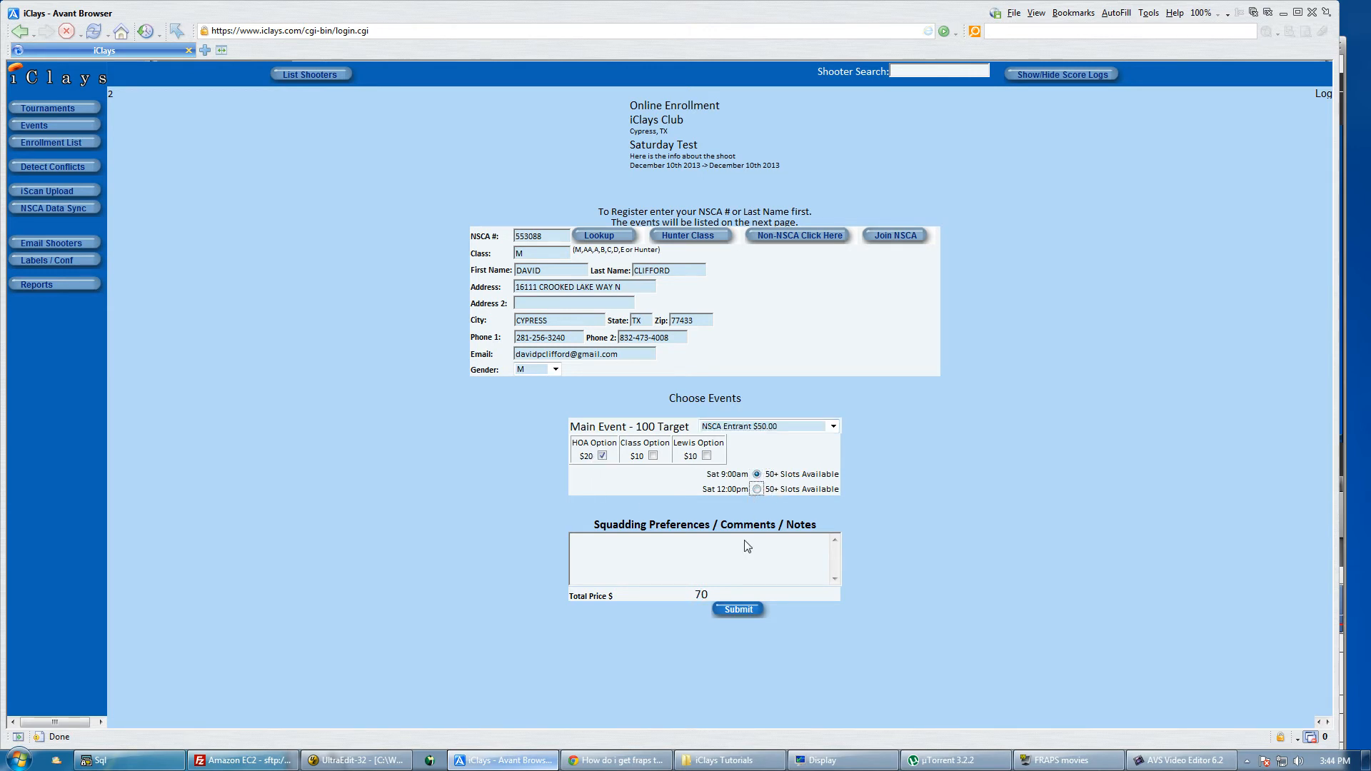
{"action": "left_click", "coordinate": [737, 609]}
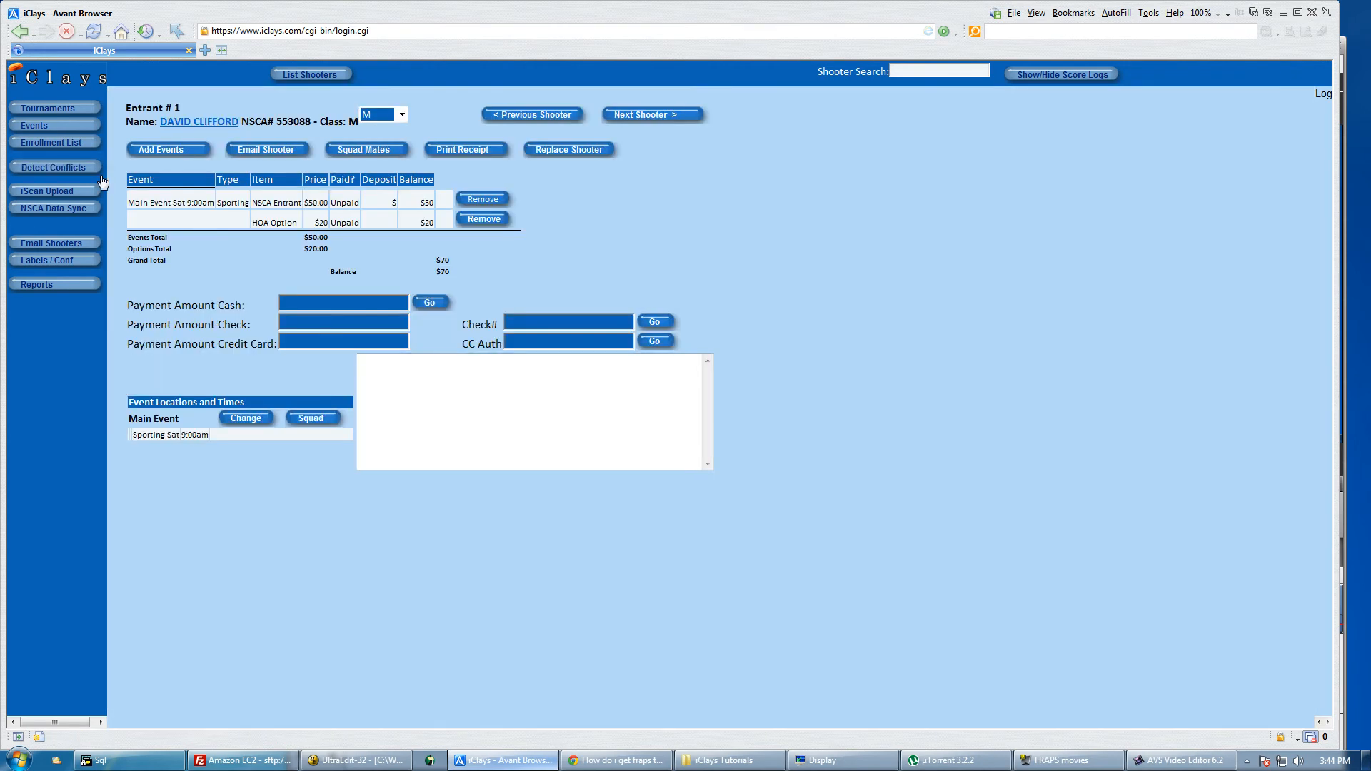
{"action": "left_click", "coordinate": [43, 126]}
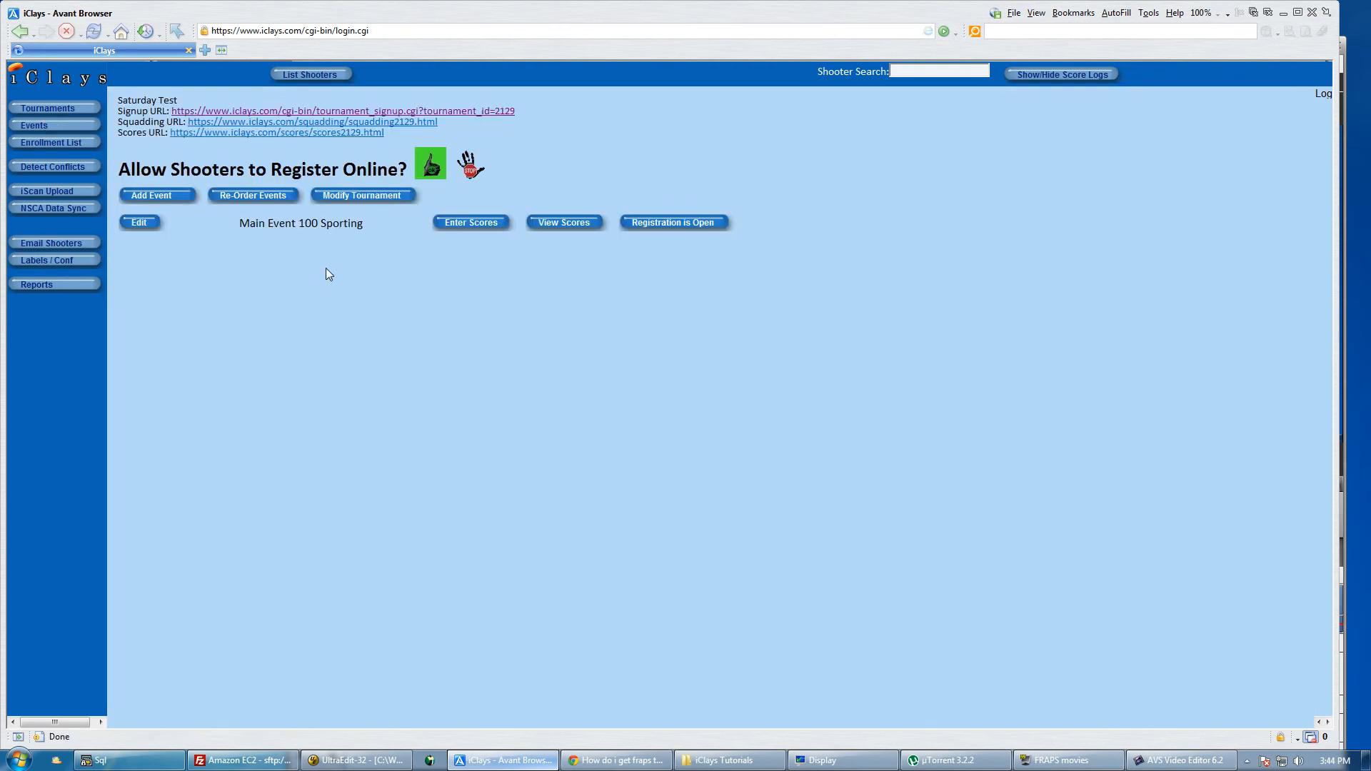